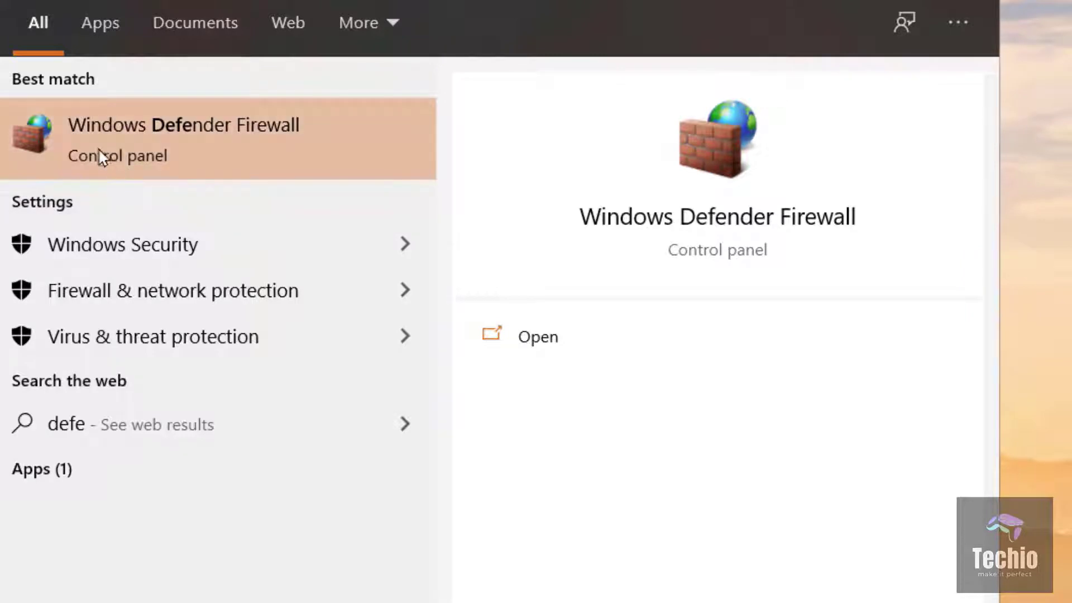
Turn off Windows Defender Firewall for both private and public networks, save the settings and close the firewall window.
{"action": "left_click", "coordinate": [204, 140]}
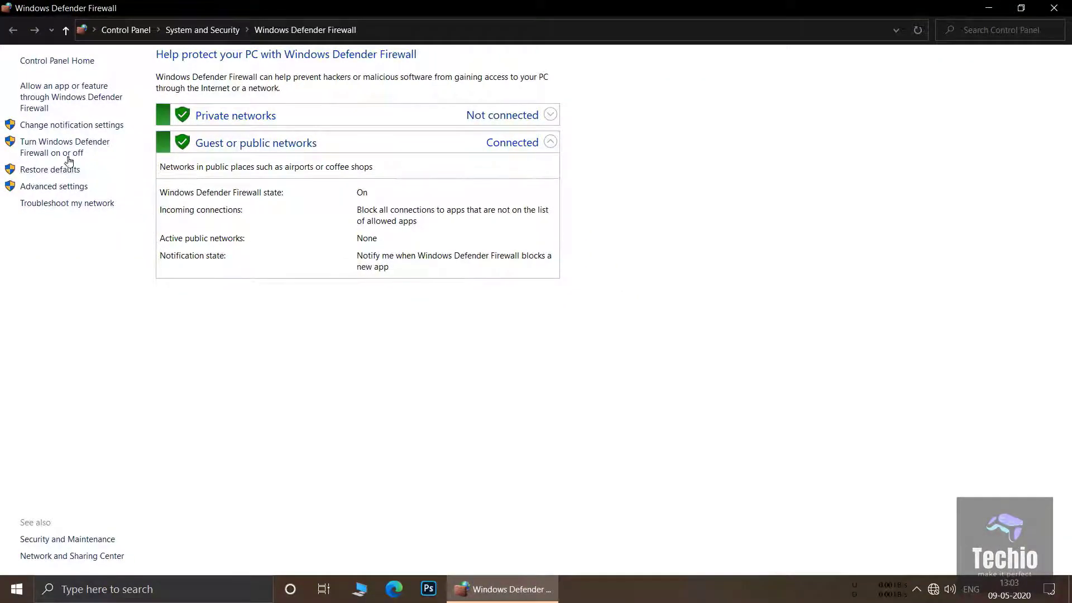
{"action": "left_click", "coordinate": [66, 150]}
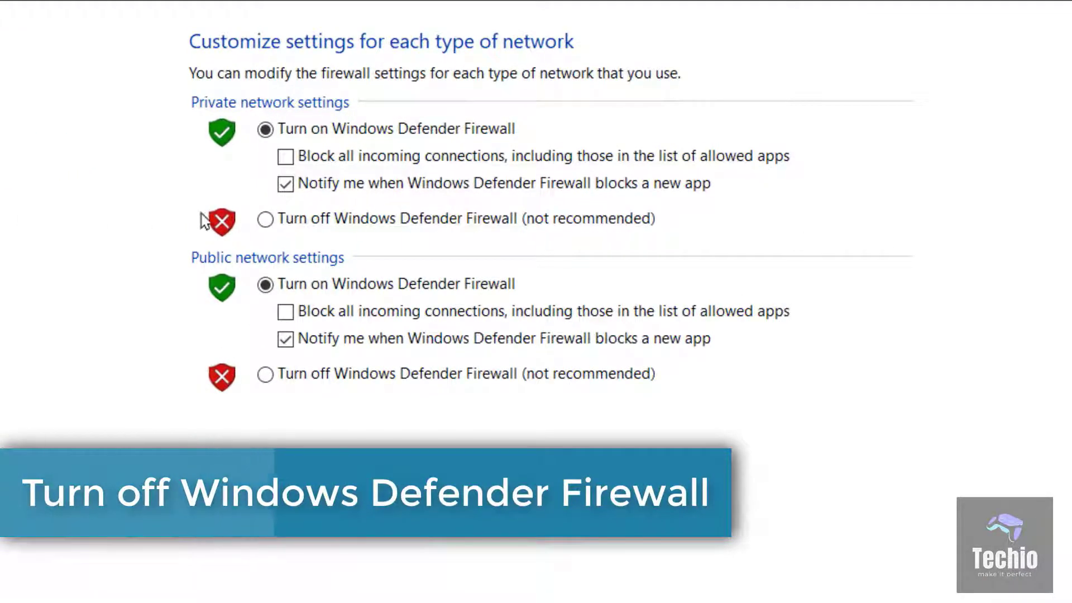
{"action": "left_click", "coordinate": [332, 219]}
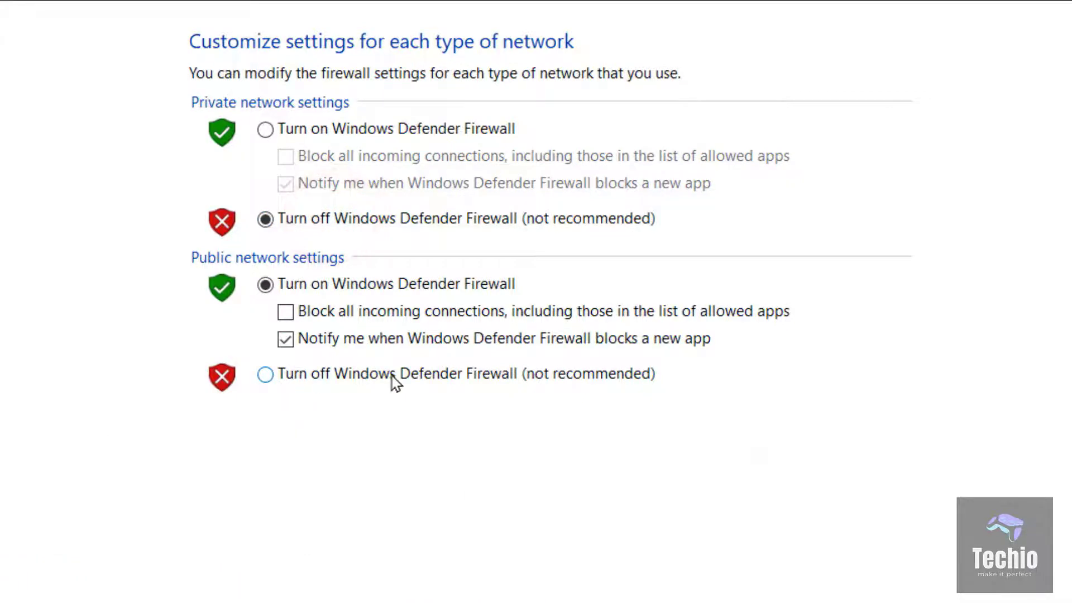
{"action": "left_click", "coordinate": [338, 373]}
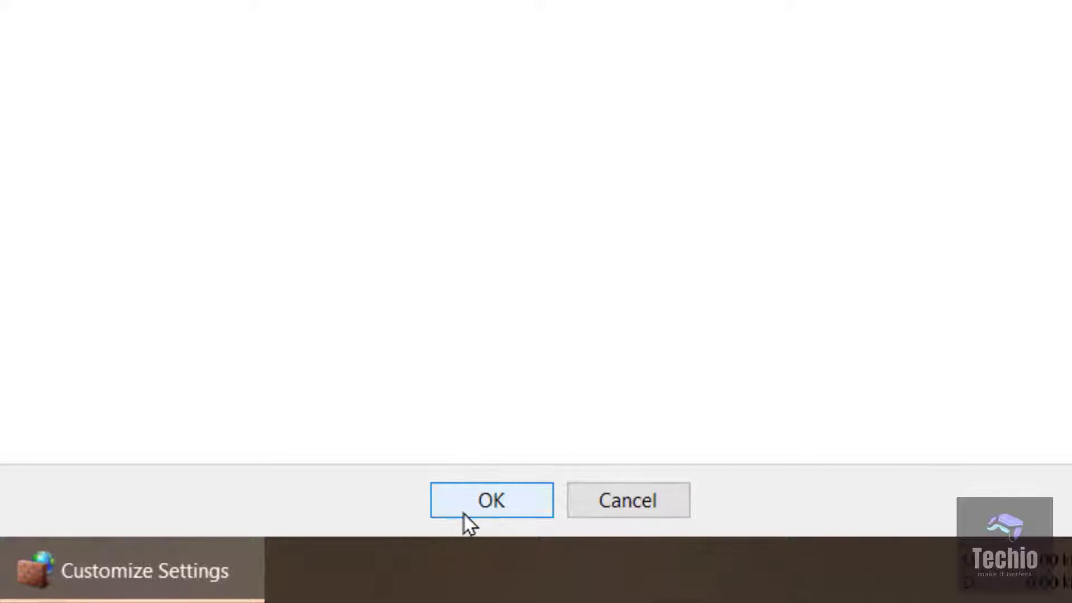
{"action": "left_click", "coordinate": [482, 514]}
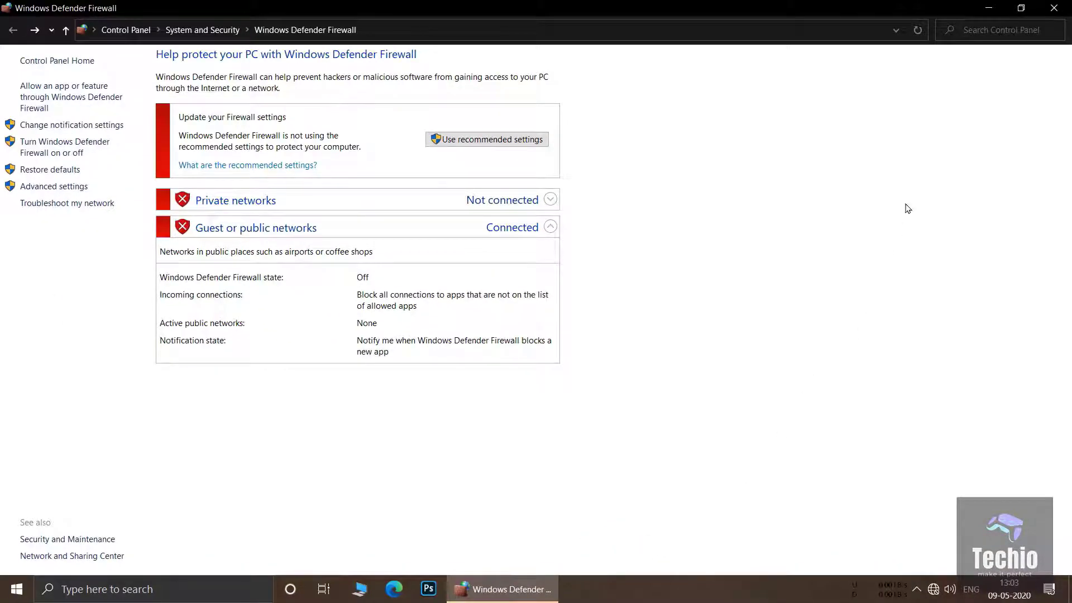
{"action": "left_click", "coordinate": [1053, 8]}
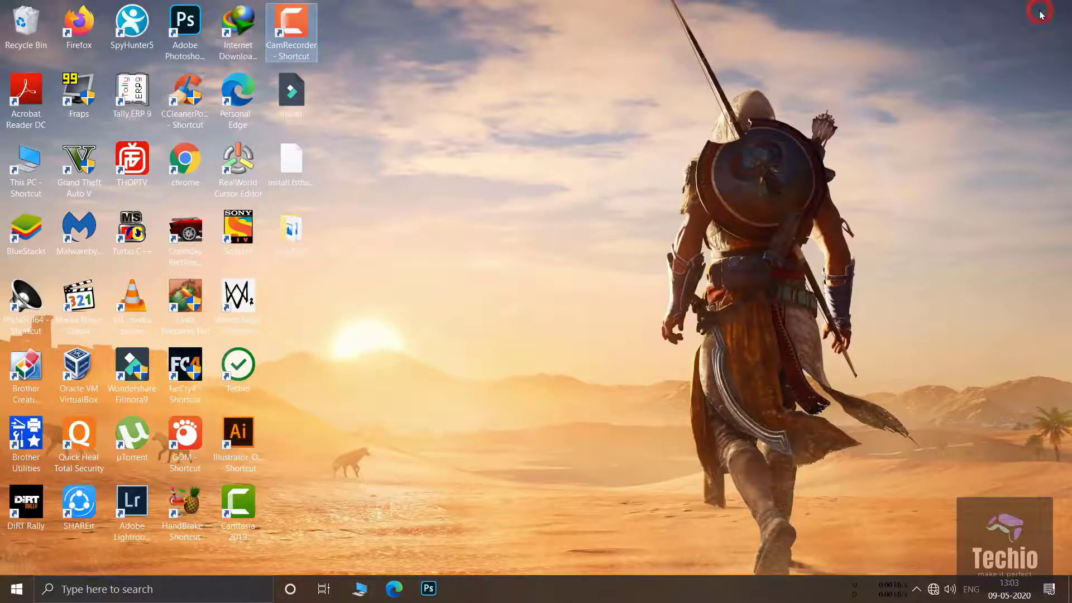
{"action": "right_click", "coordinate": [620, 98]}
{"action": "left_click", "coordinate": [628, 156]}
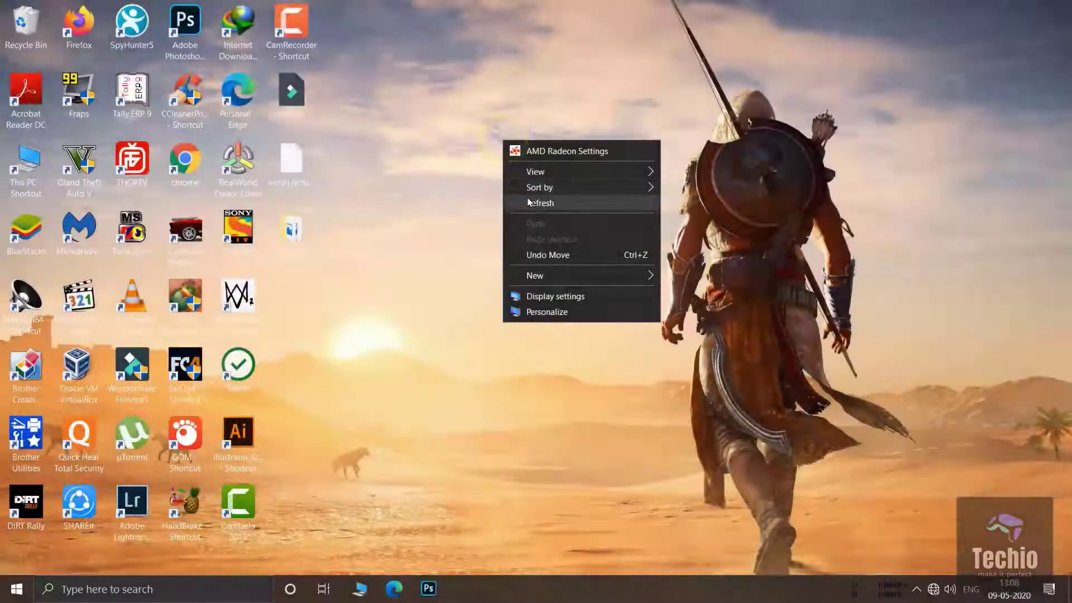
{"action": "left_click", "coordinate": [528, 201]}
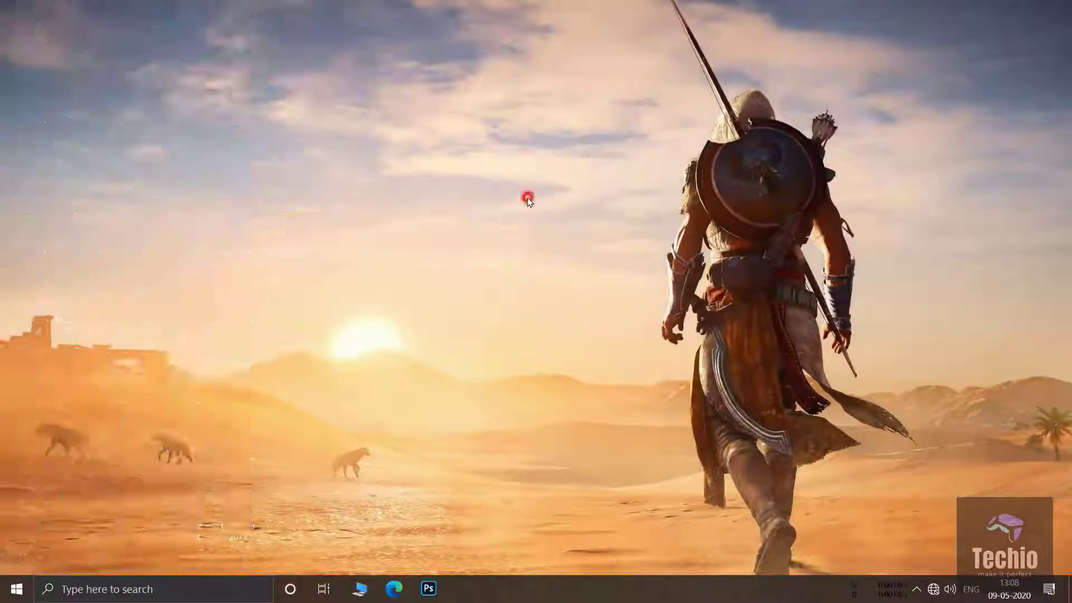
Open the advanced System Properties through the system information in Windows Settings, and move the dialog clear of the system details.
{"action": "left_click", "coordinate": [17, 588]}
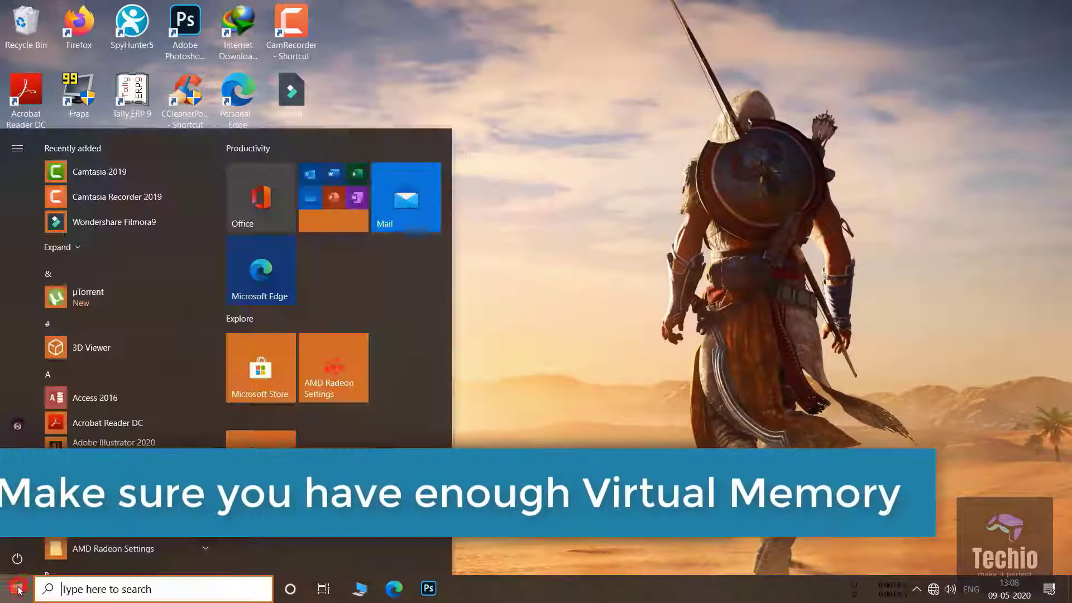
{"action": "left_click", "coordinate": [20, 538]}
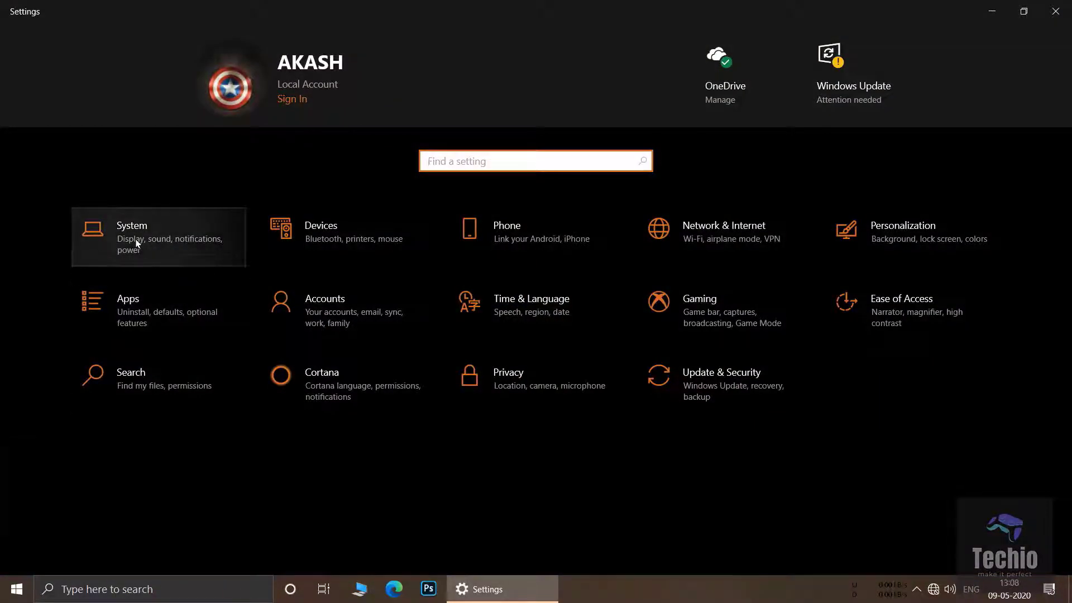
{"action": "left_click", "coordinate": [136, 241]}
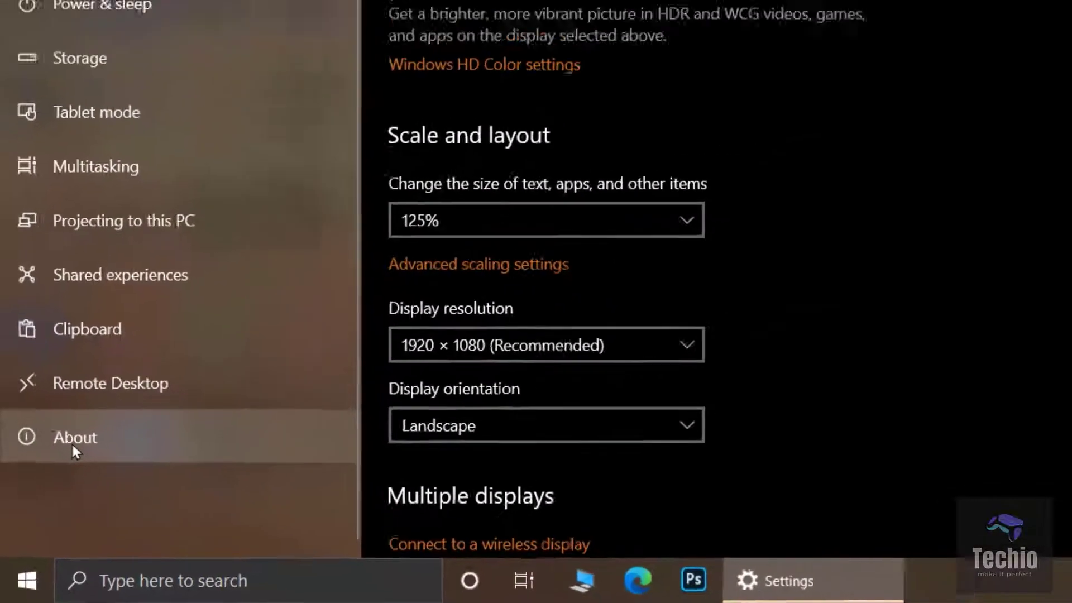
{"action": "left_click", "coordinate": [73, 445]}
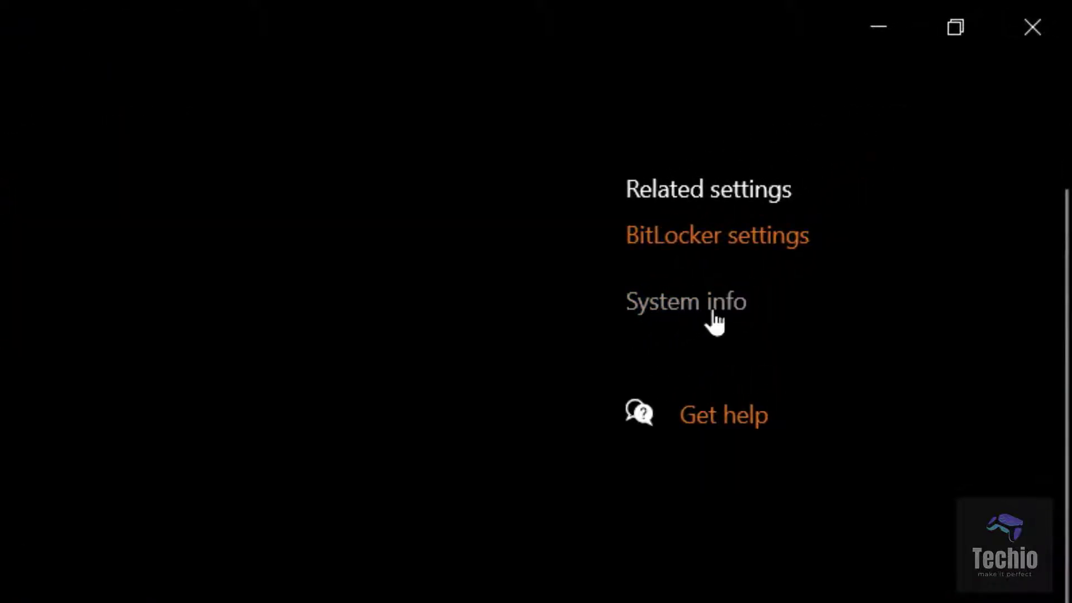
{"action": "left_click", "coordinate": [697, 315]}
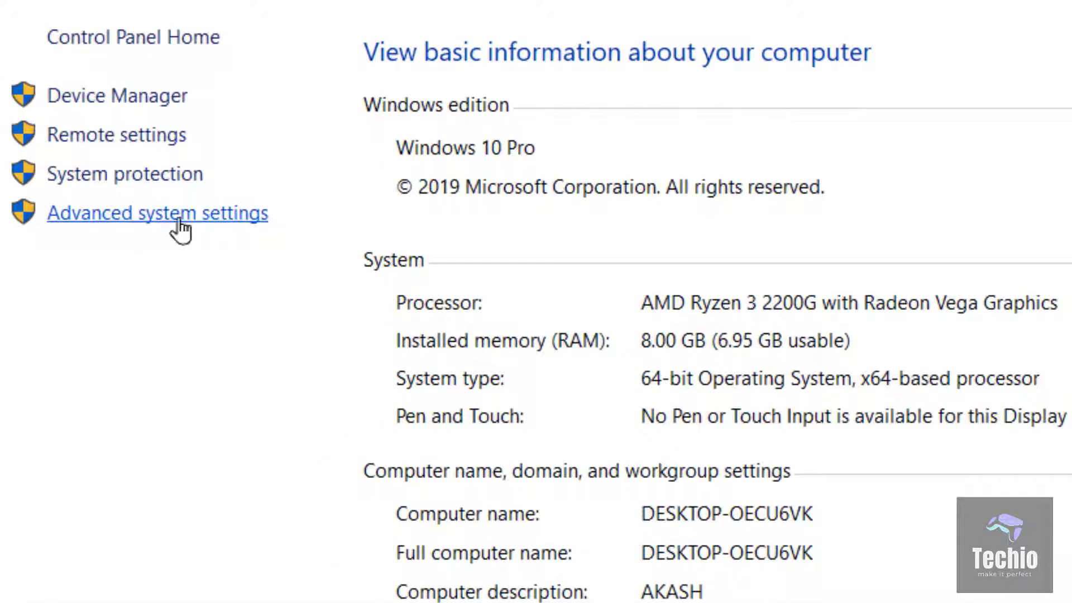
{"action": "left_click", "coordinate": [124, 219]}
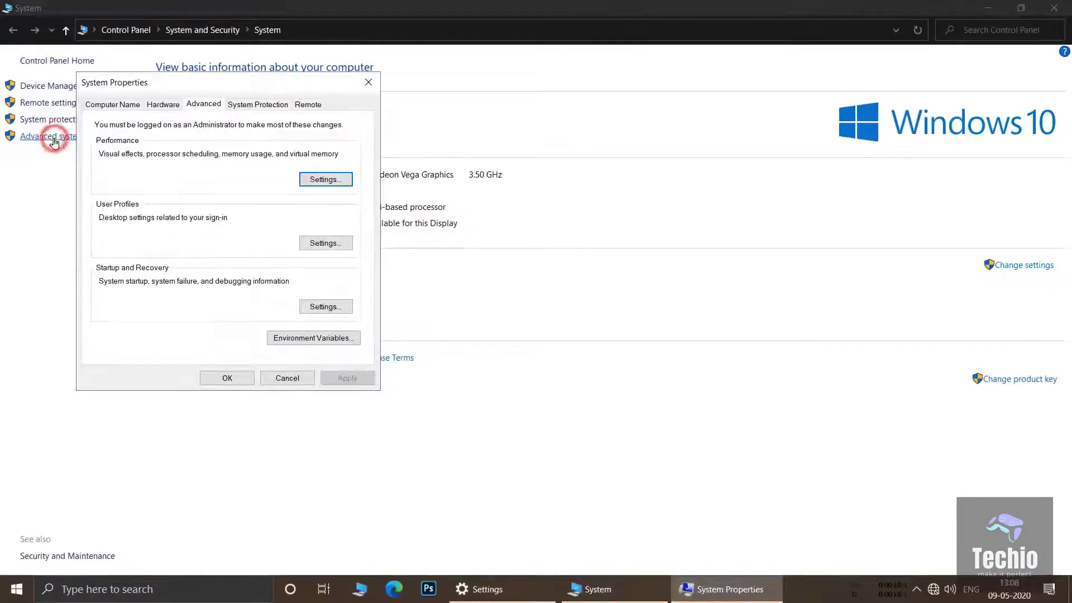
{"action": "left_click_drag", "start_coordinate": [161, 91], "coordinate": [615, 123]}
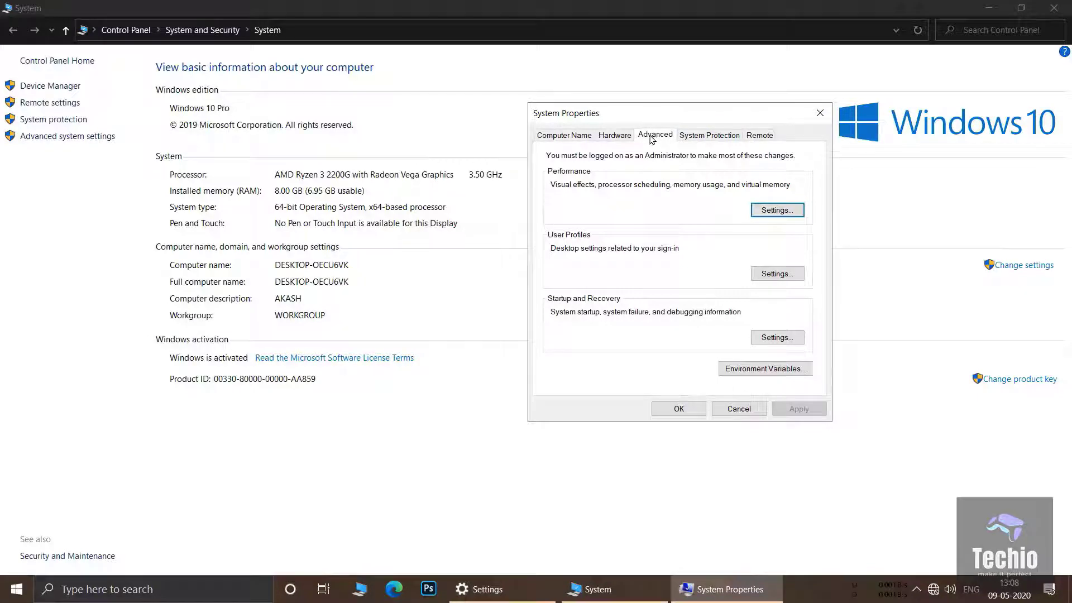
Open the virtual memory settings from the performance options and disable automatic paging file management for all drives.
{"action": "left_click", "coordinate": [768, 212]}
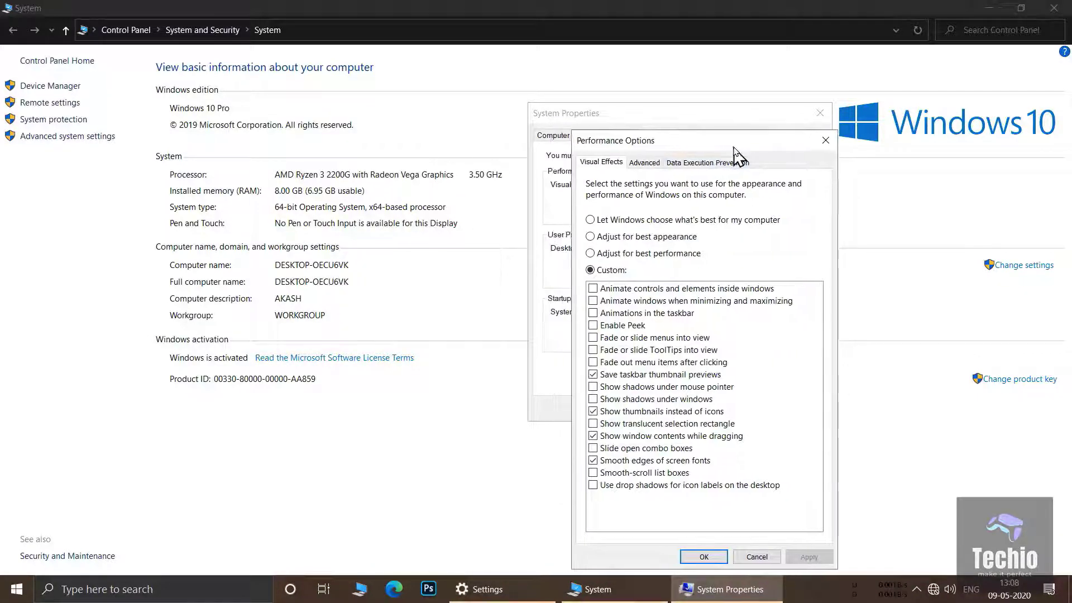
{"action": "left_click", "coordinate": [639, 165]}
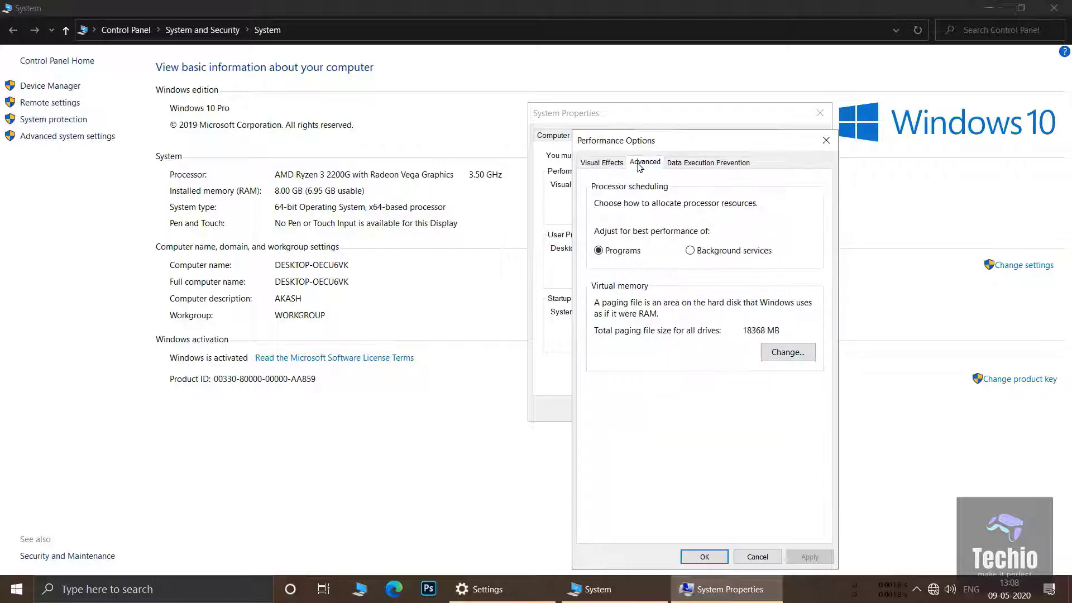
{"action": "left_click", "coordinate": [787, 352]}
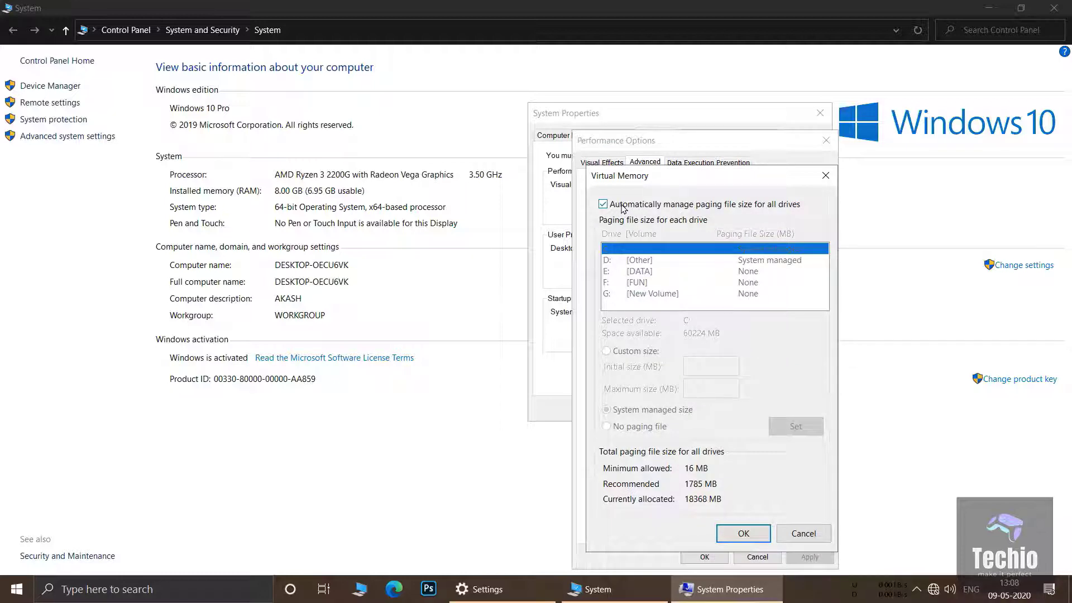
{"action": "left_click", "coordinate": [623, 206]}
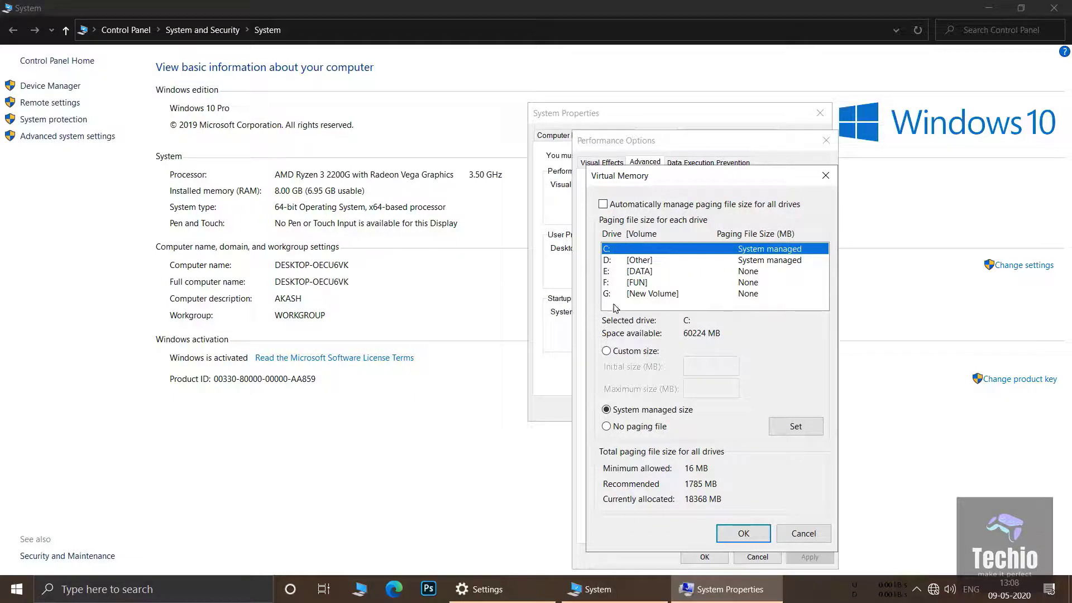
Set a custom paging file for drive C: with initial and maximum sizes of 16384 MB, and confirm all open dialogs.
{"action": "left_click", "coordinate": [617, 352]}
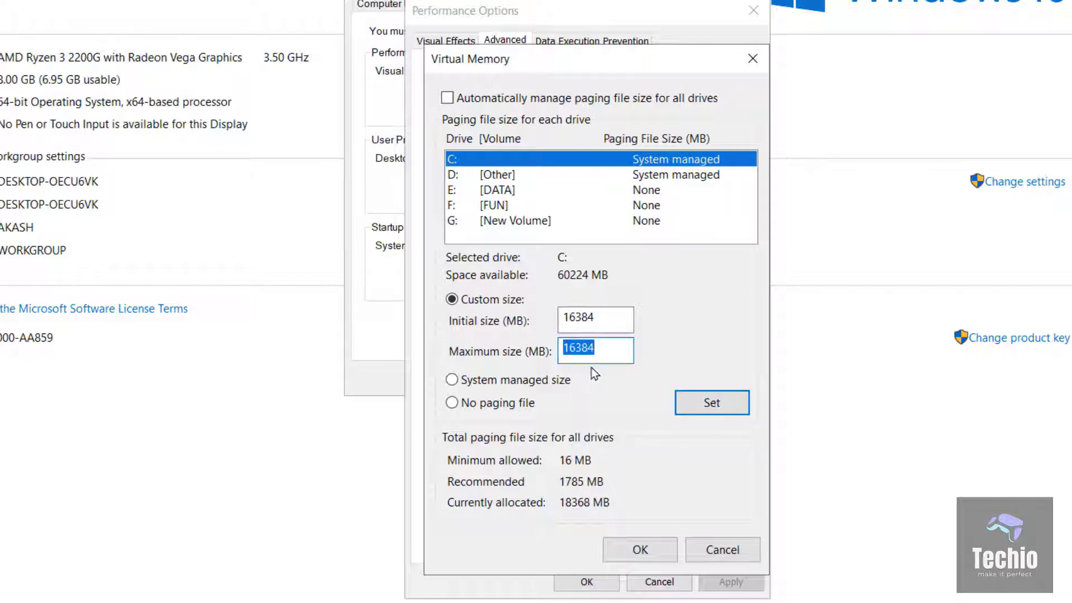
{"action": "left_click", "coordinate": [718, 412]}
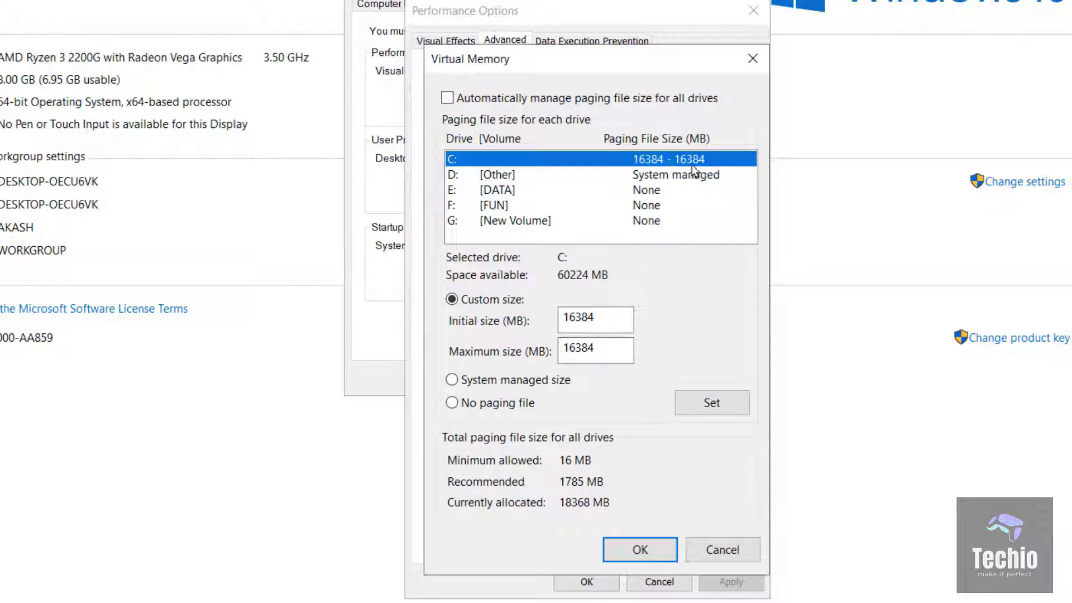
{"action": "left_click", "coordinate": [640, 551]}
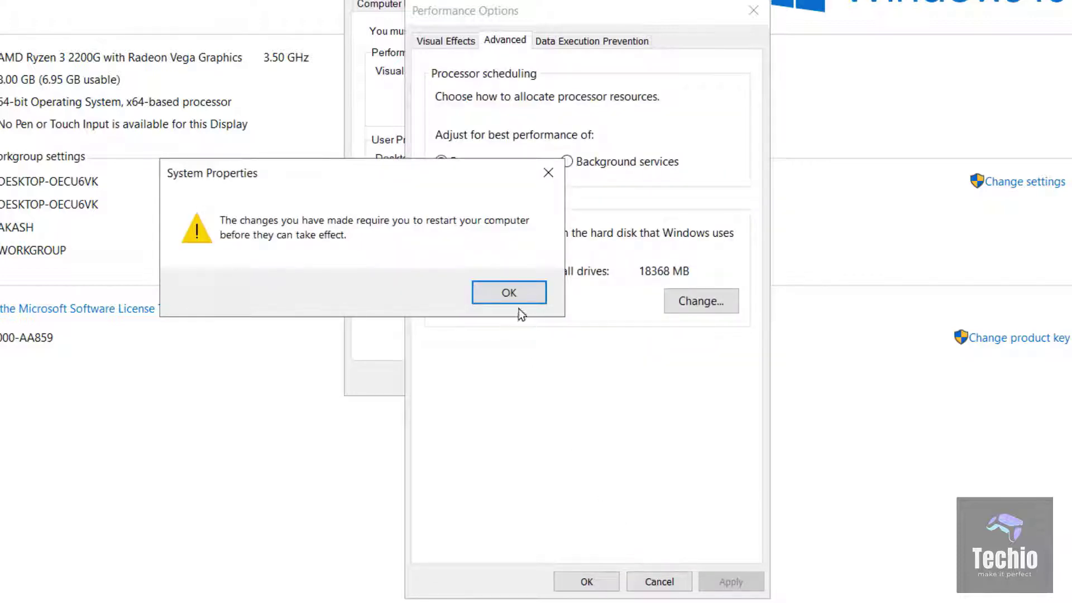
{"action": "left_click", "coordinate": [509, 292]}
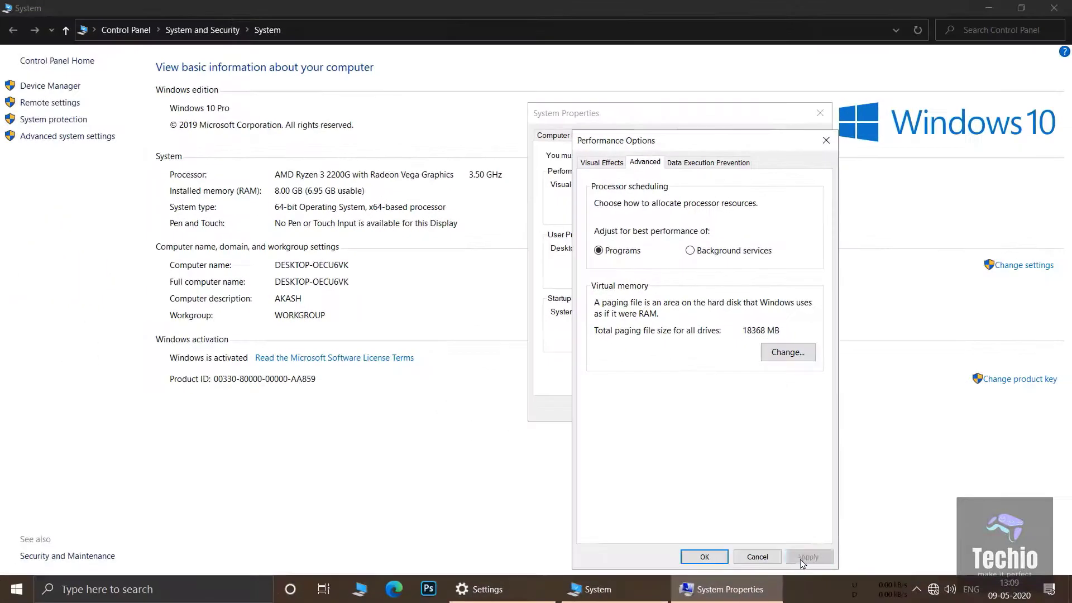
{"action": "left_click", "coordinate": [705, 557]}
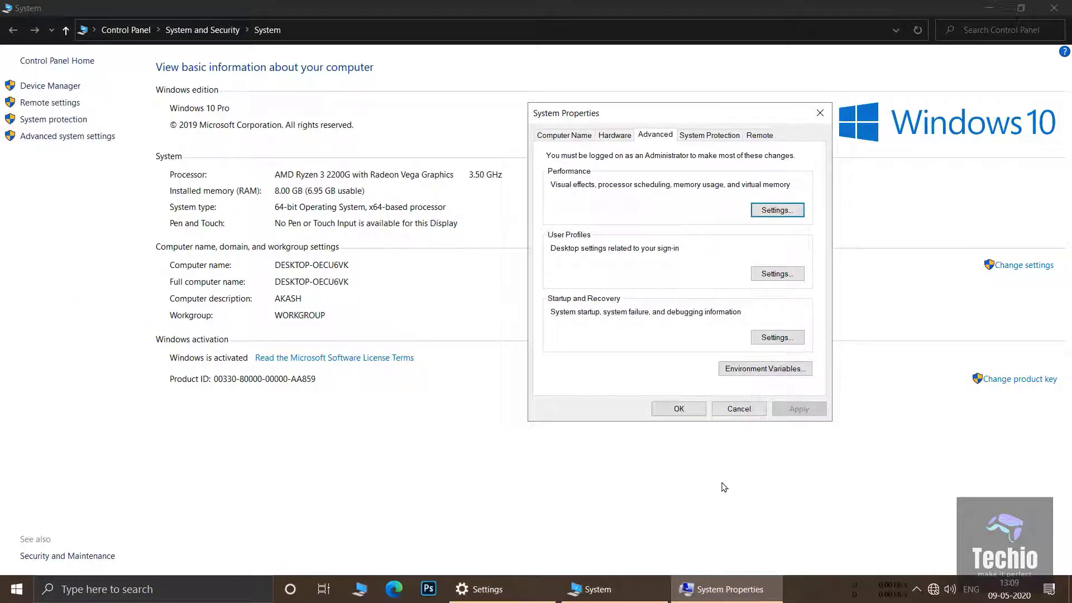
{"action": "left_click", "coordinate": [679, 409]}
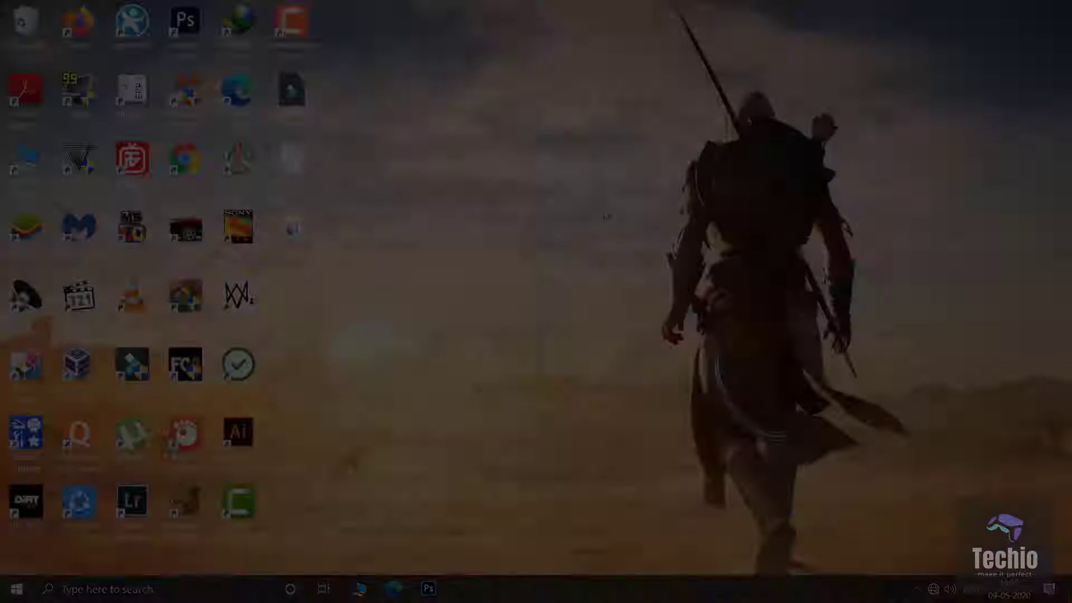
{"action": "right_click", "coordinate": [605, 211]}
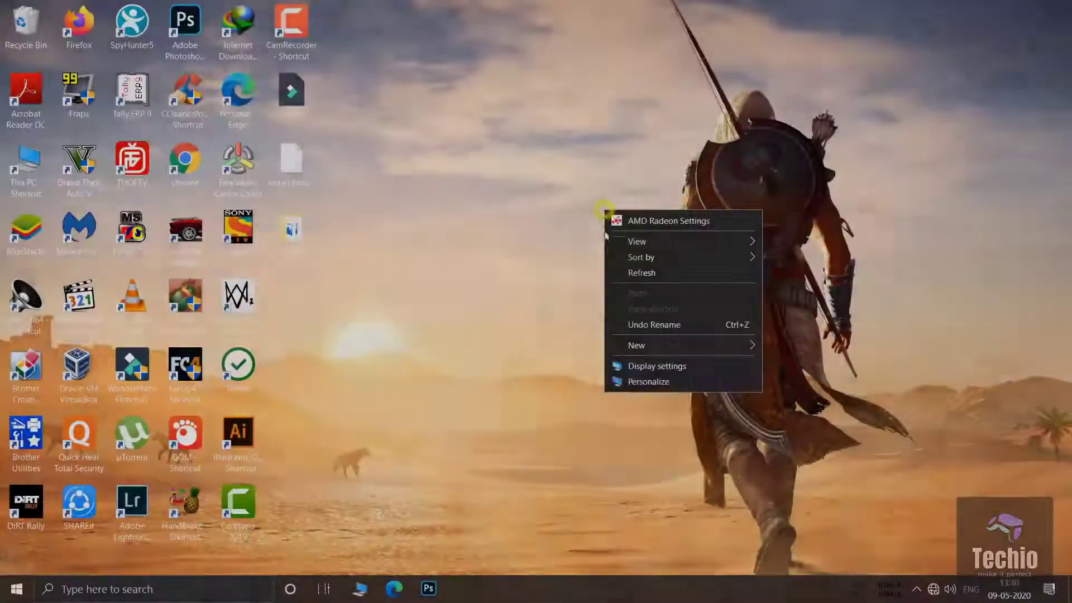
{"action": "left_click", "coordinate": [616, 274]}
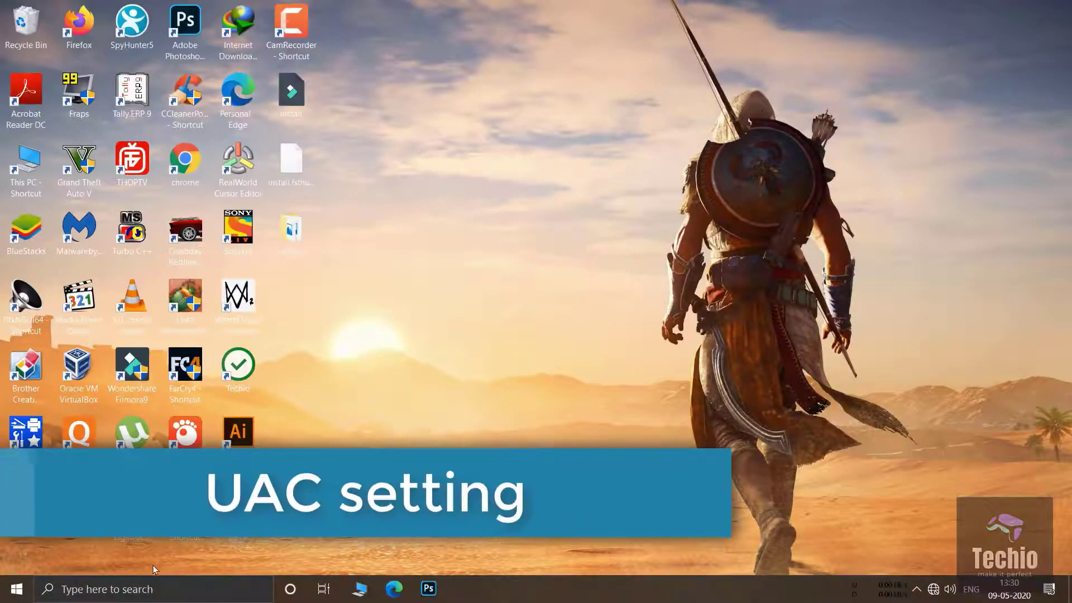
Open Control Panel and bring up the User Account Control settings.
{"action": "left_click", "coordinate": [130, 594]}
{"action": "type", "text": "contr"}
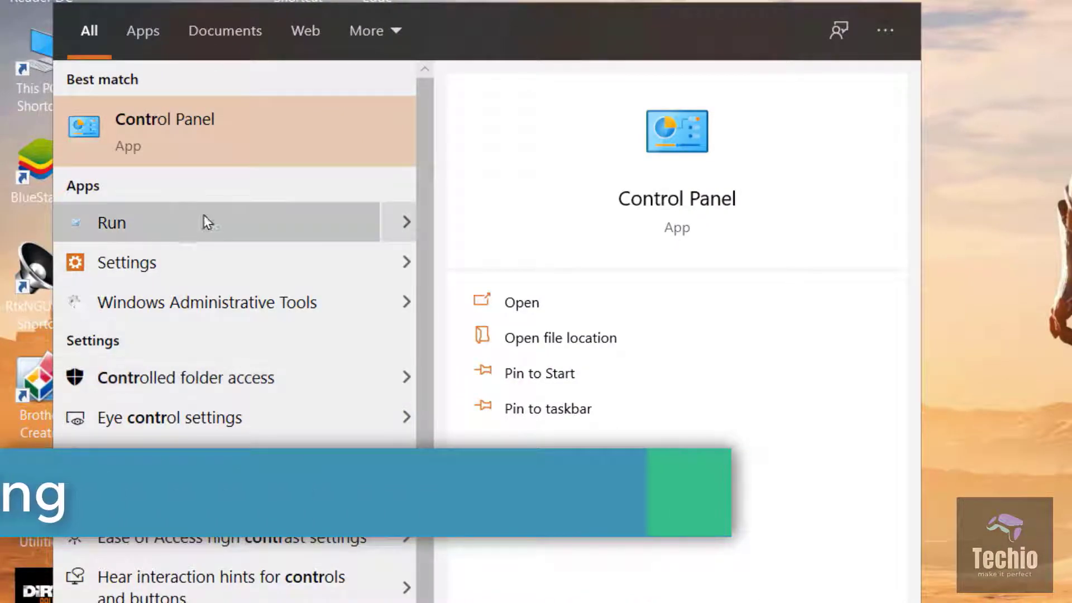
{"action": "left_click", "coordinate": [167, 137]}
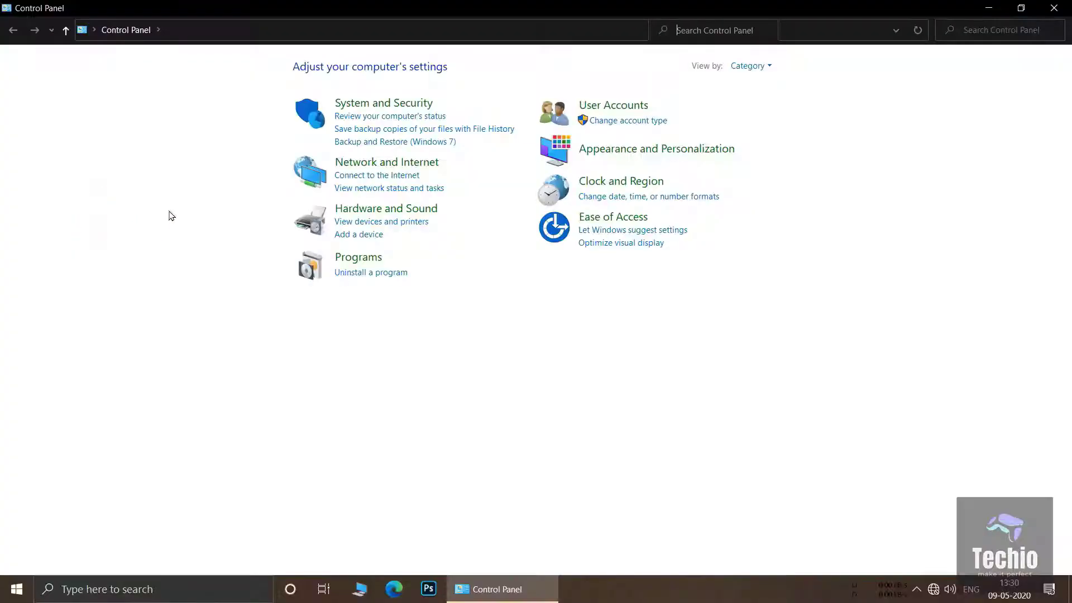
{"action": "left_click", "coordinate": [362, 106]}
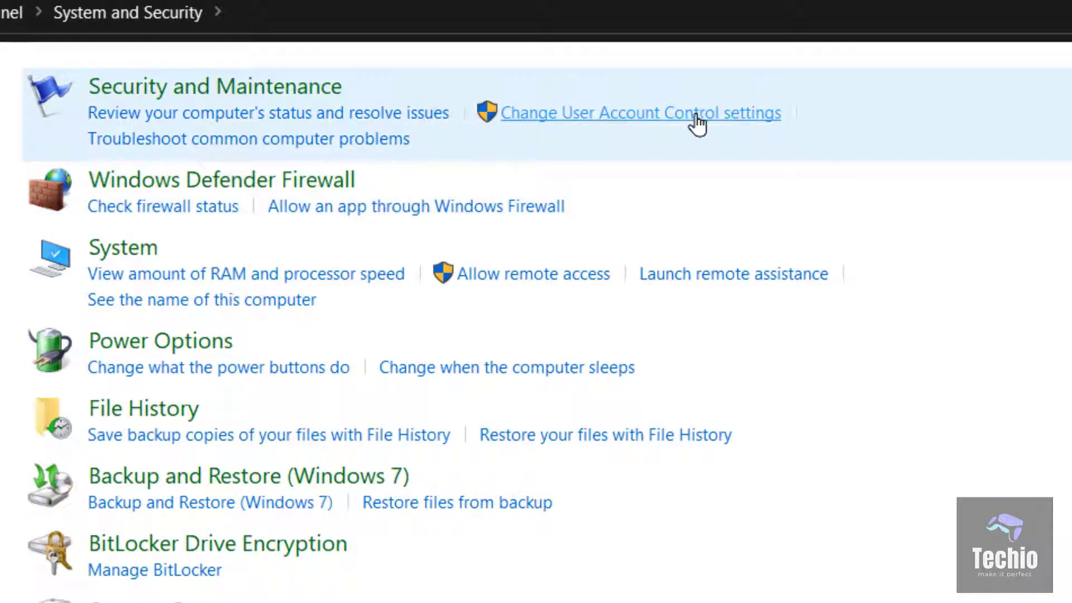
{"action": "left_click", "coordinate": [614, 122]}
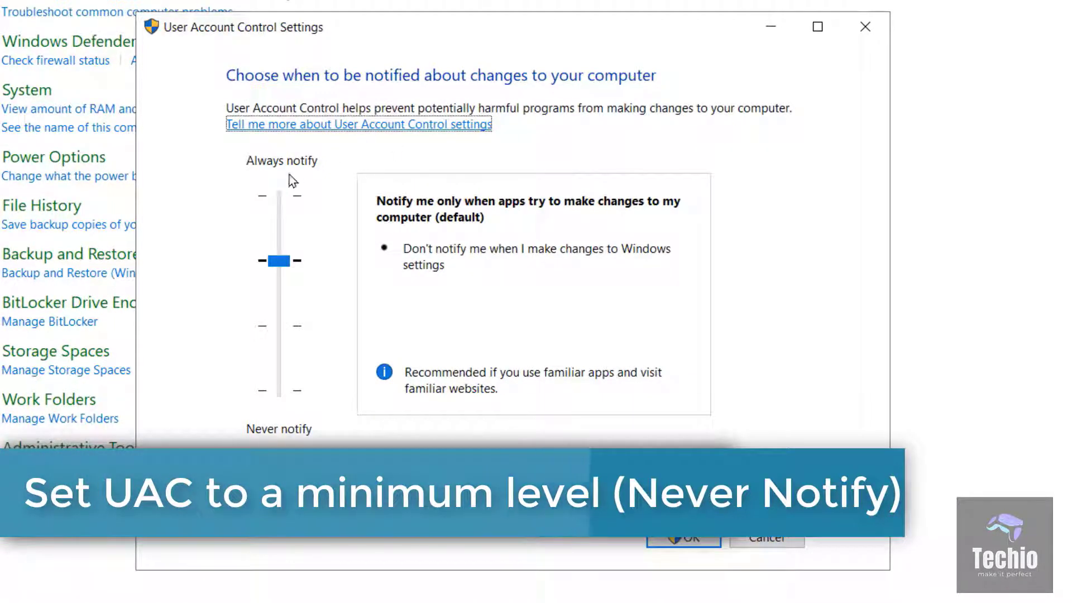
Lower the User Account Control notification level to Never notify, confirm it and close Control Panel.
{"action": "left_click_drag", "start_coordinate": [282, 263], "coordinate": [287, 311]}
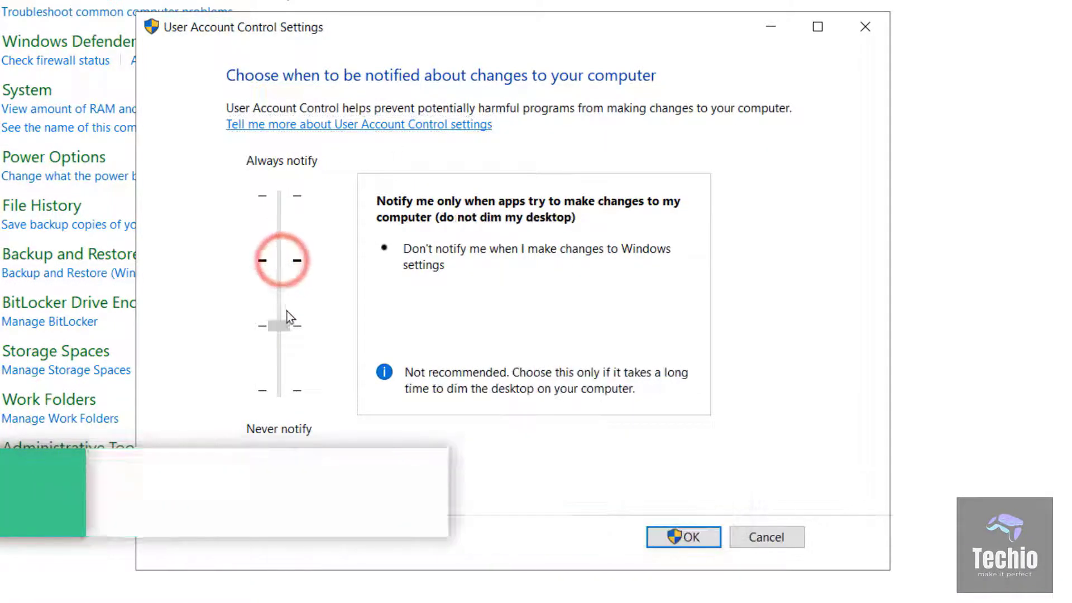
{"action": "left_click_drag", "start_coordinate": [293, 362], "coordinate": [297, 398]}
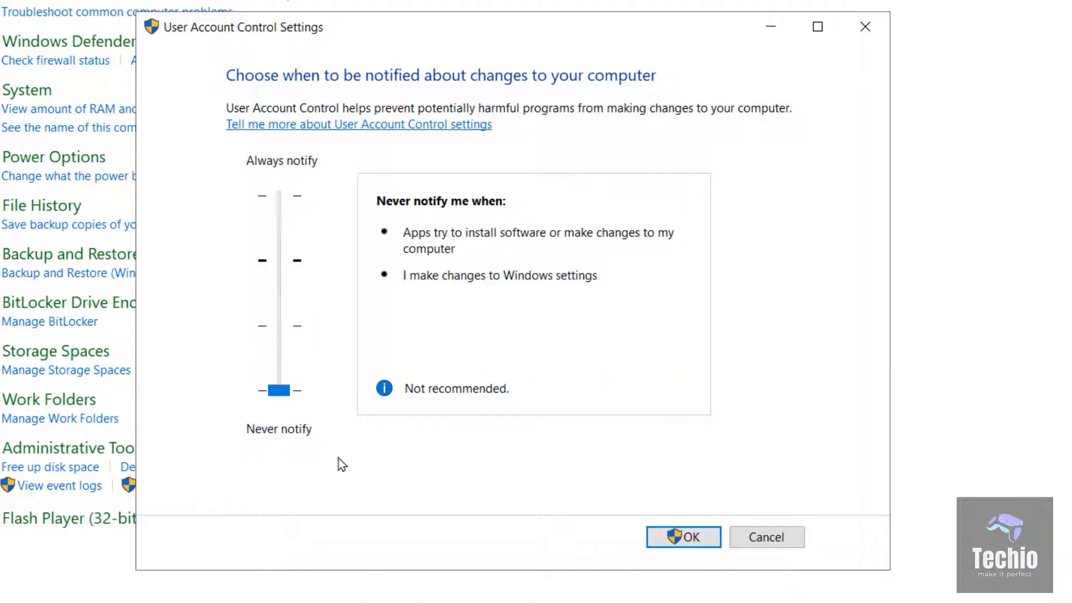
{"action": "left_click", "coordinate": [661, 542]}
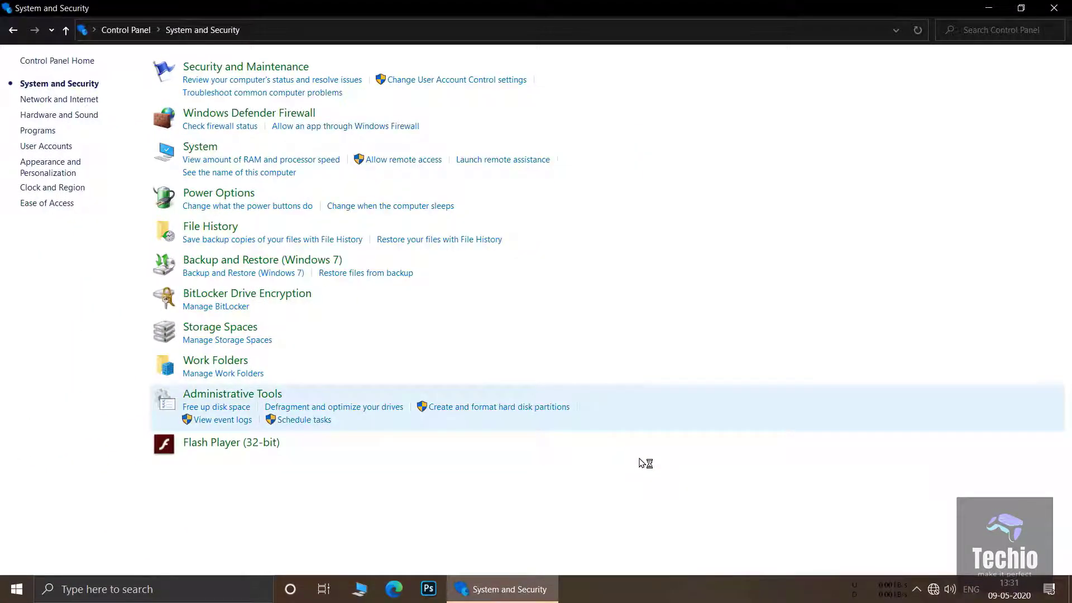
{"action": "left_click", "coordinate": [1057, 7]}
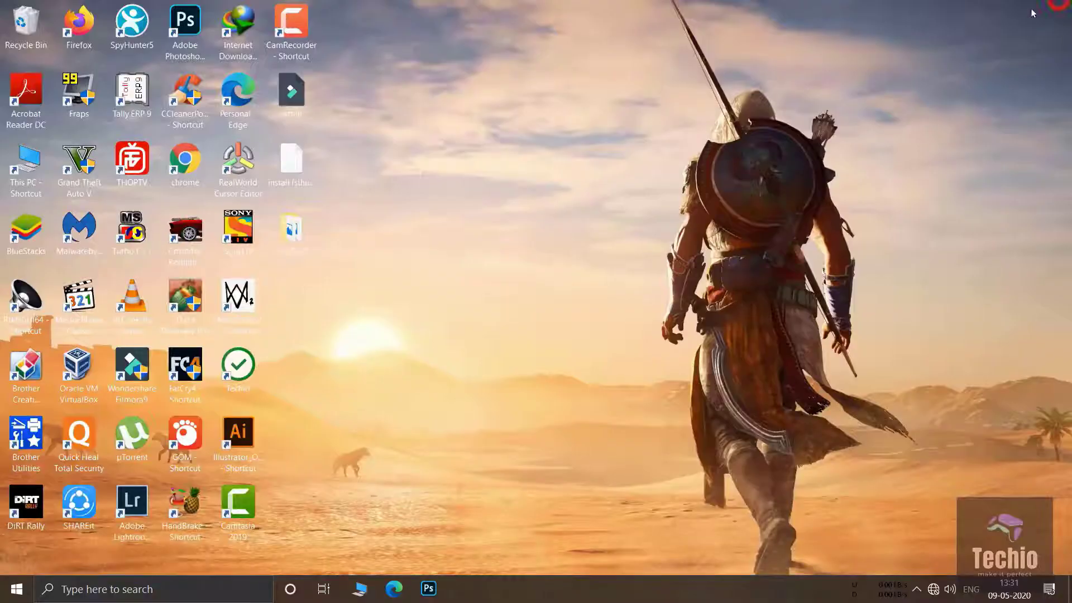
{"action": "right_click", "coordinate": [660, 76]}
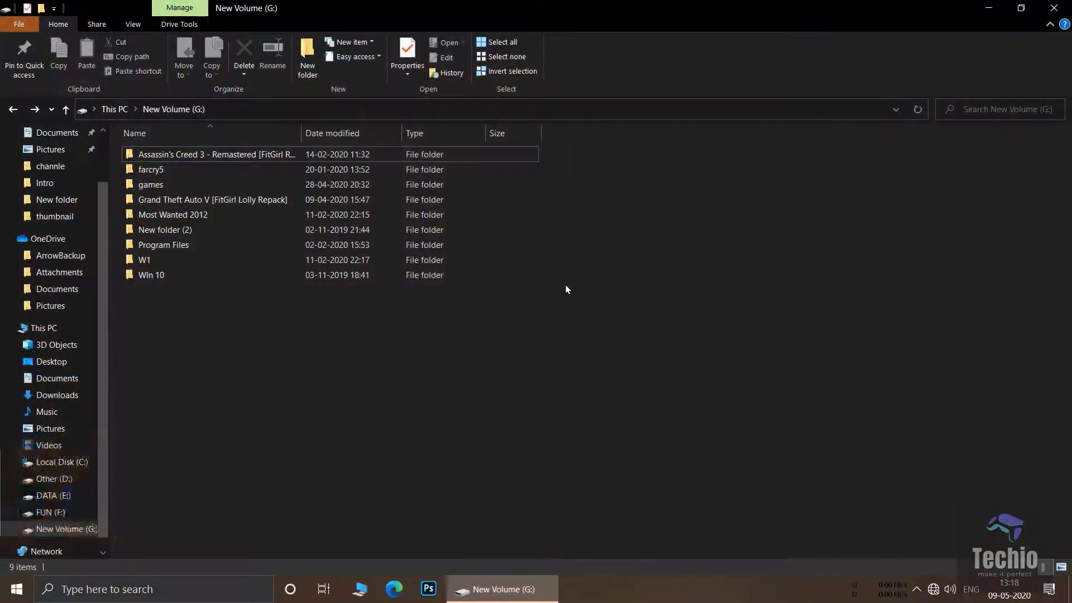
{"action": "right_click", "coordinate": [565, 289]}
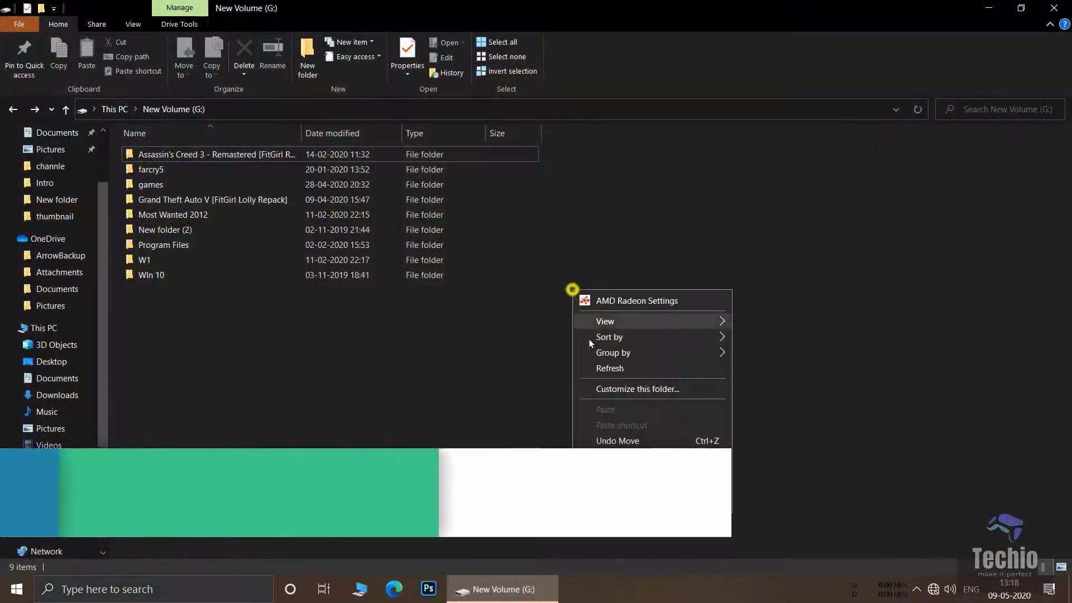
{"action": "left_click", "coordinate": [609, 360]}
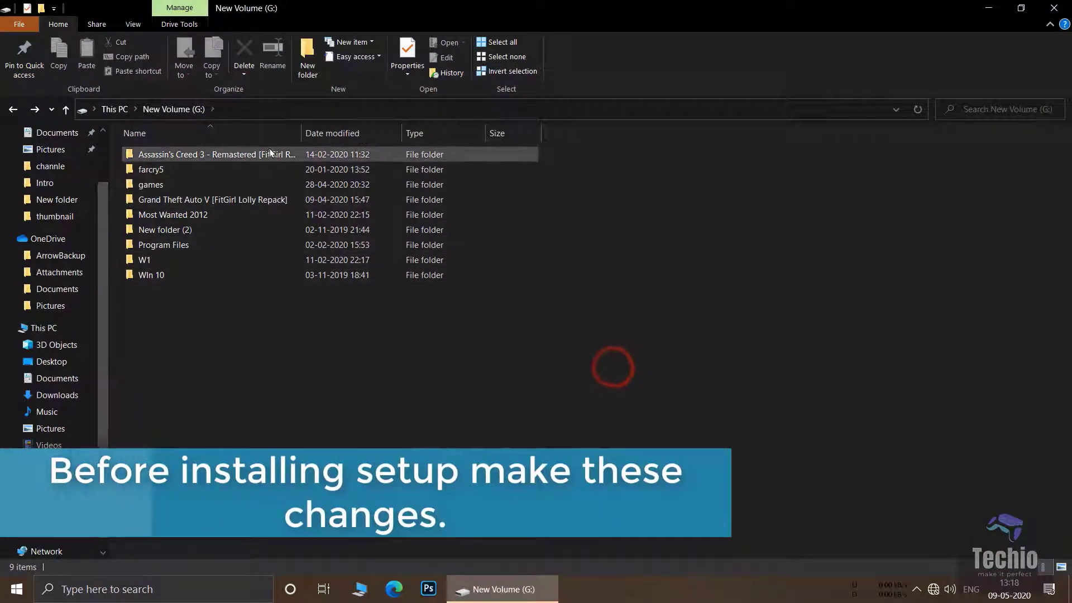
Allow Authenticated Users full control of the Assassin's Creed 3 - Remastered [FitGirl Repack] folder on drive G: and confirm its properties.
{"action": "left_click", "coordinate": [214, 155]}
{"action": "right_click", "coordinate": [222, 148]}
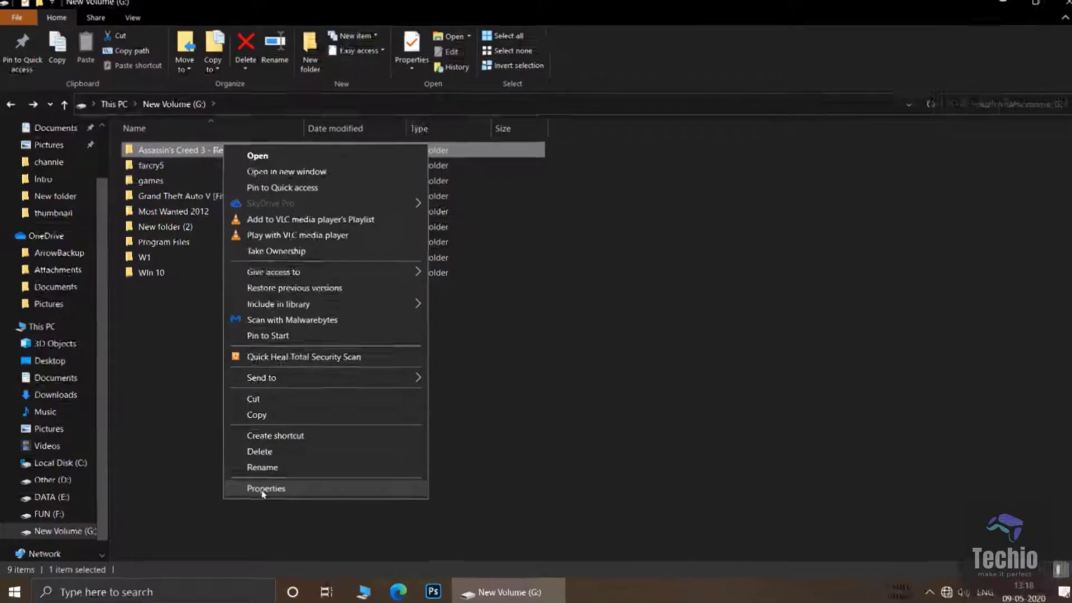
{"action": "left_click", "coordinate": [266, 488]}
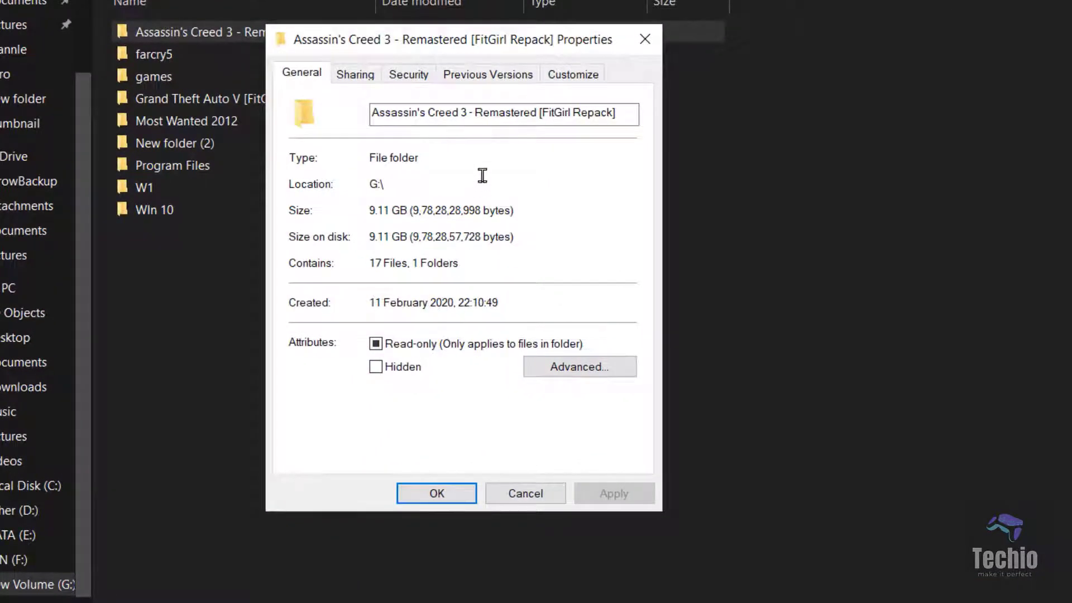
{"action": "left_click", "coordinate": [427, 78]}
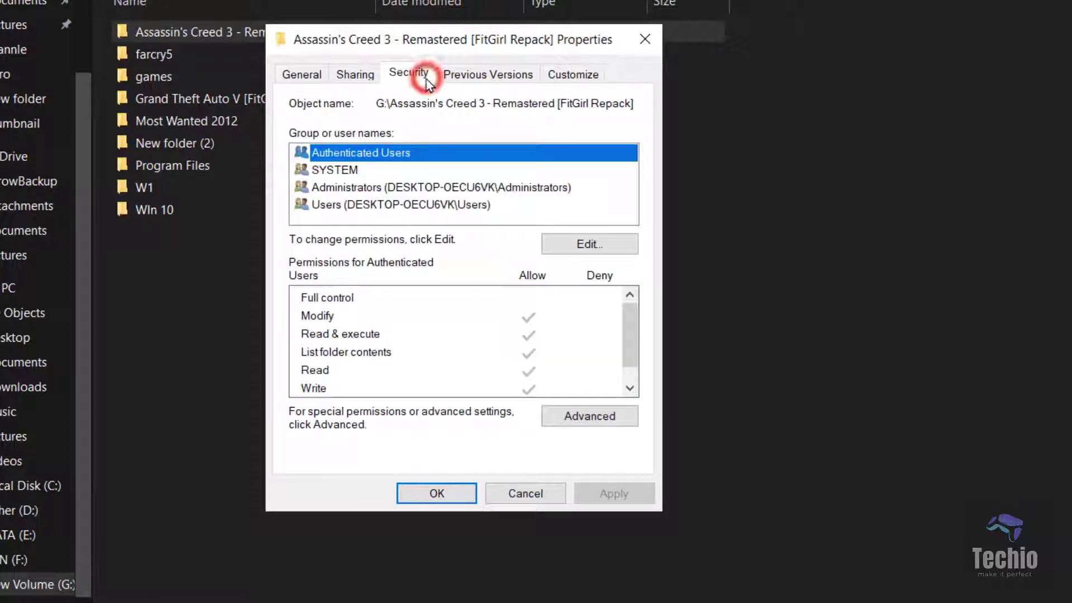
{"action": "left_click", "coordinate": [569, 241]}
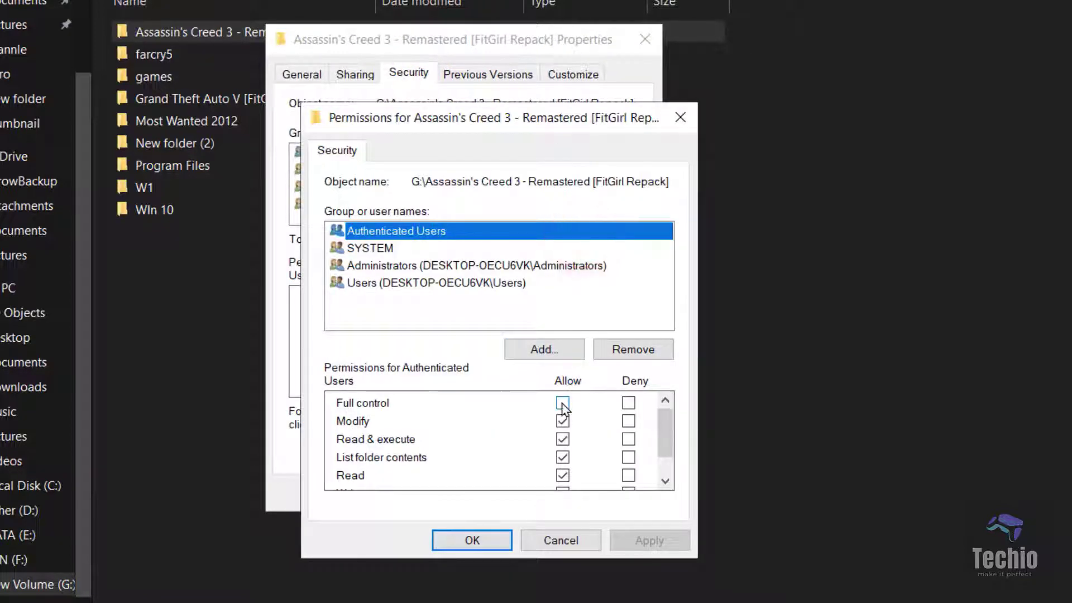
{"action": "left_click", "coordinate": [563, 405]}
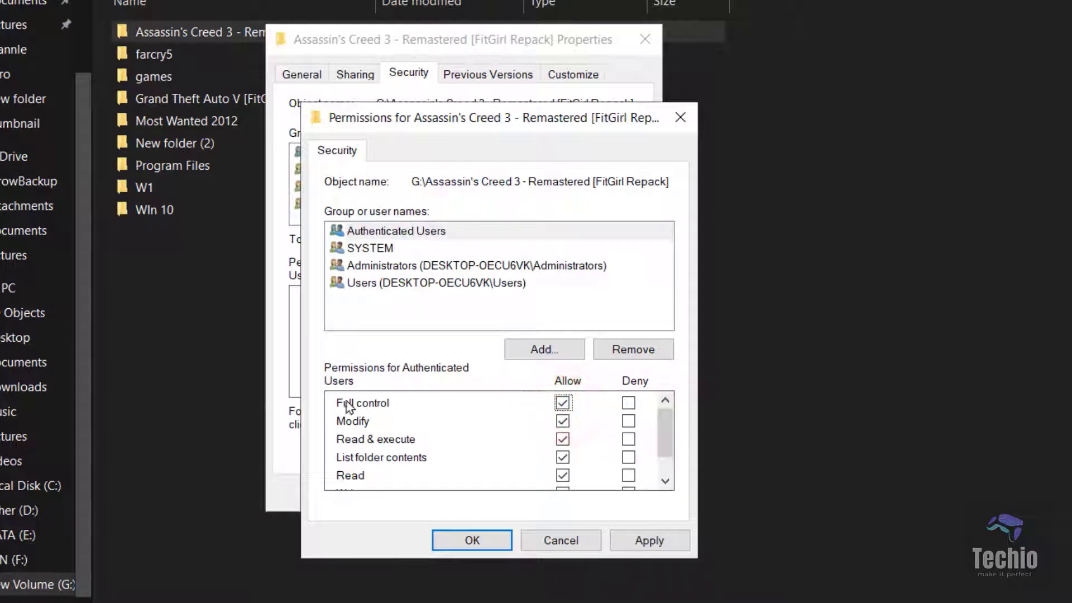
{"action": "left_click", "coordinate": [628, 541]}
{"action": "left_click", "coordinate": [485, 541]}
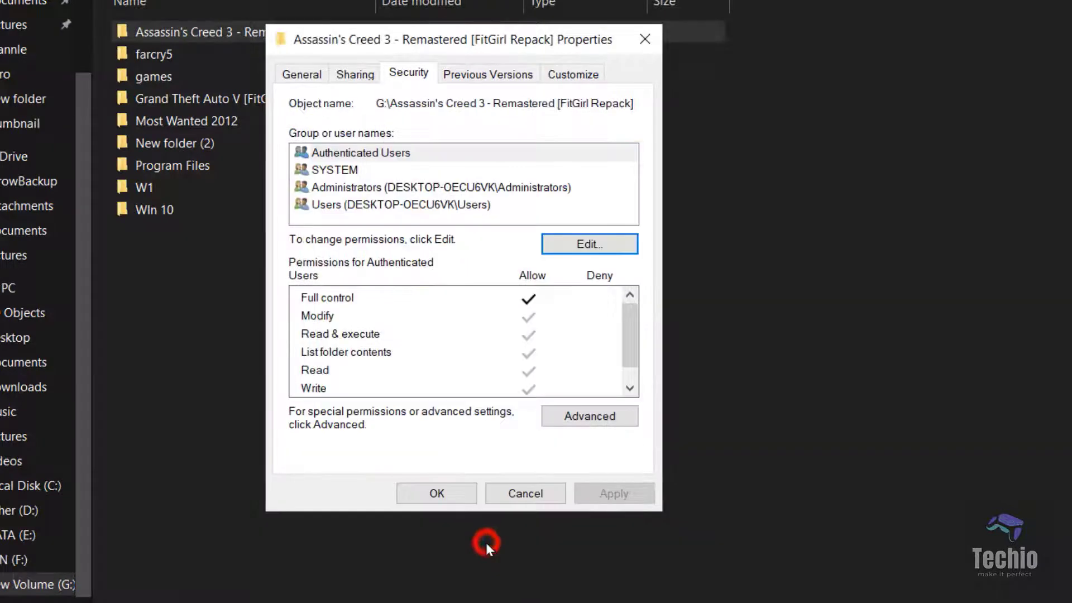
{"action": "left_click", "coordinate": [416, 487]}
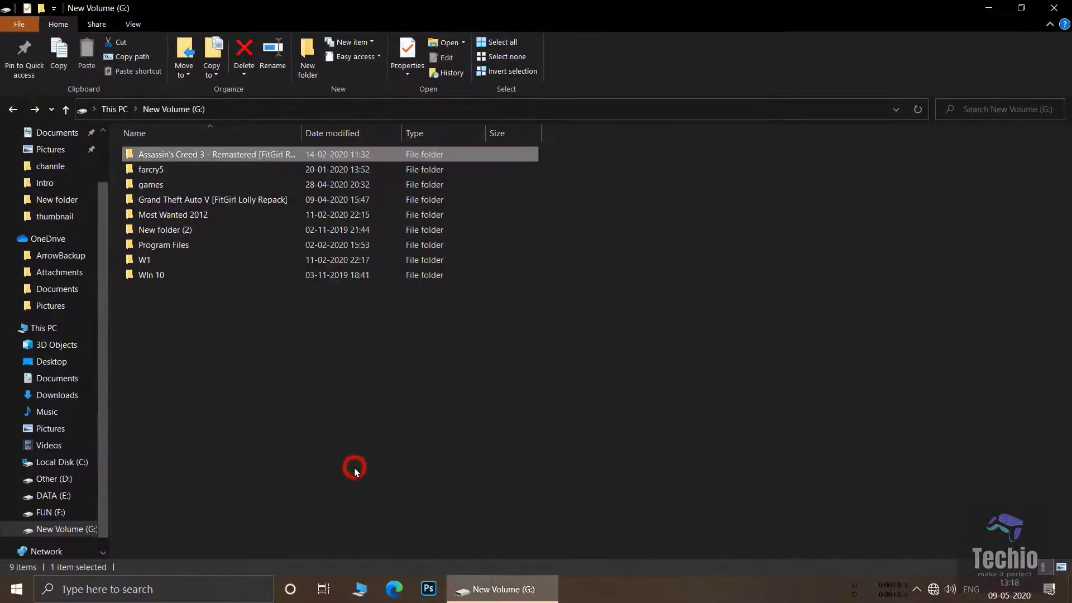
Set setup-multi2 inside the Assassin's Creed 3 folder to run in Windows 7 compatibility mode and as an administrator, and confirm its properties.
{"action": "double_click", "coordinate": [271, 156]}
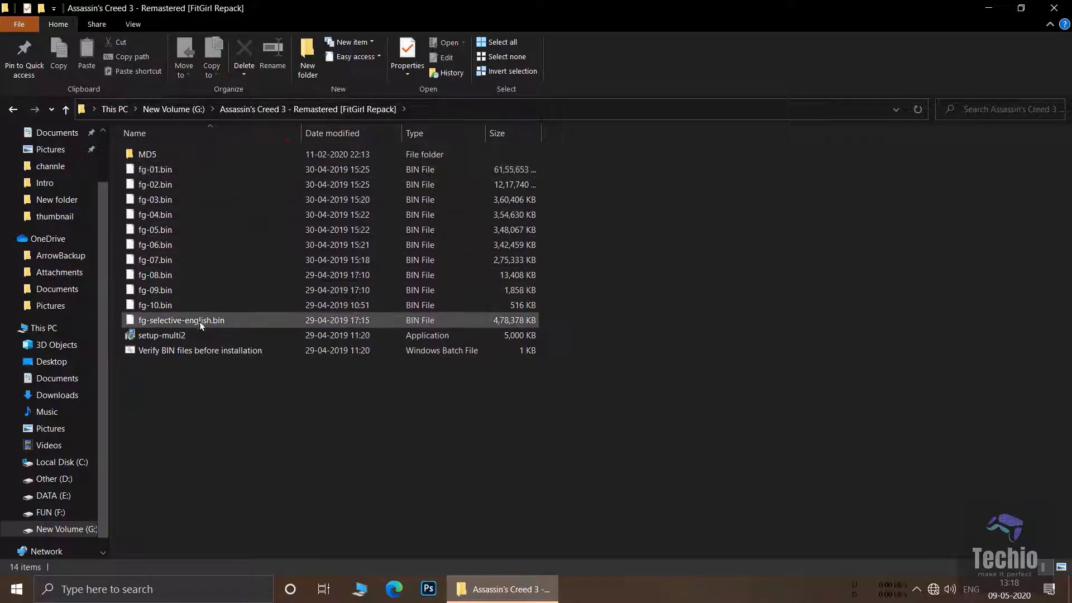
{"action": "left_click", "coordinate": [195, 335]}
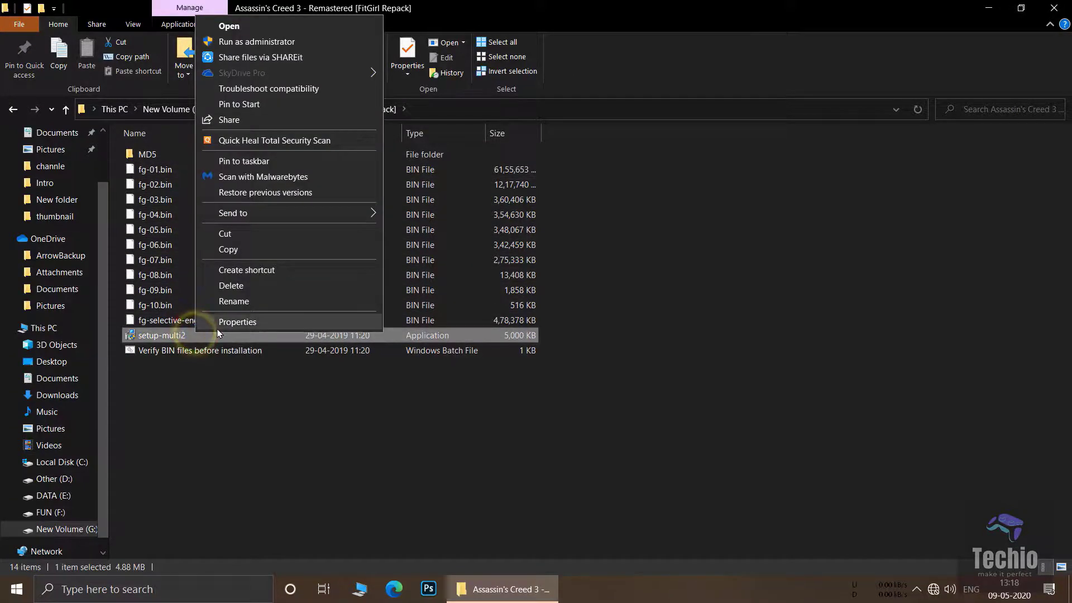
{"action": "left_click", "coordinate": [238, 322]}
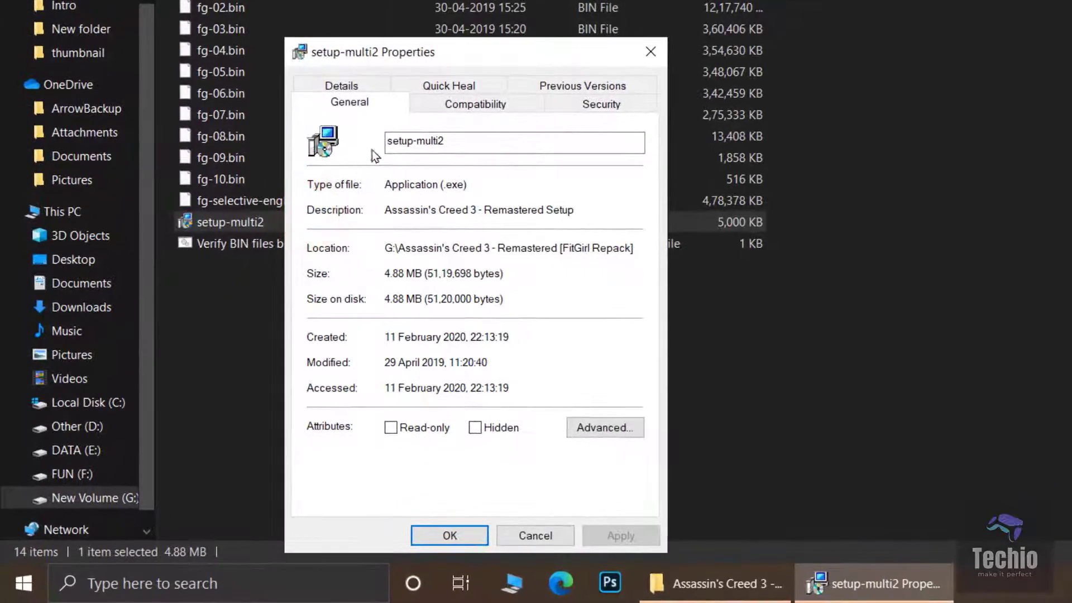
{"action": "left_click", "coordinate": [444, 107]}
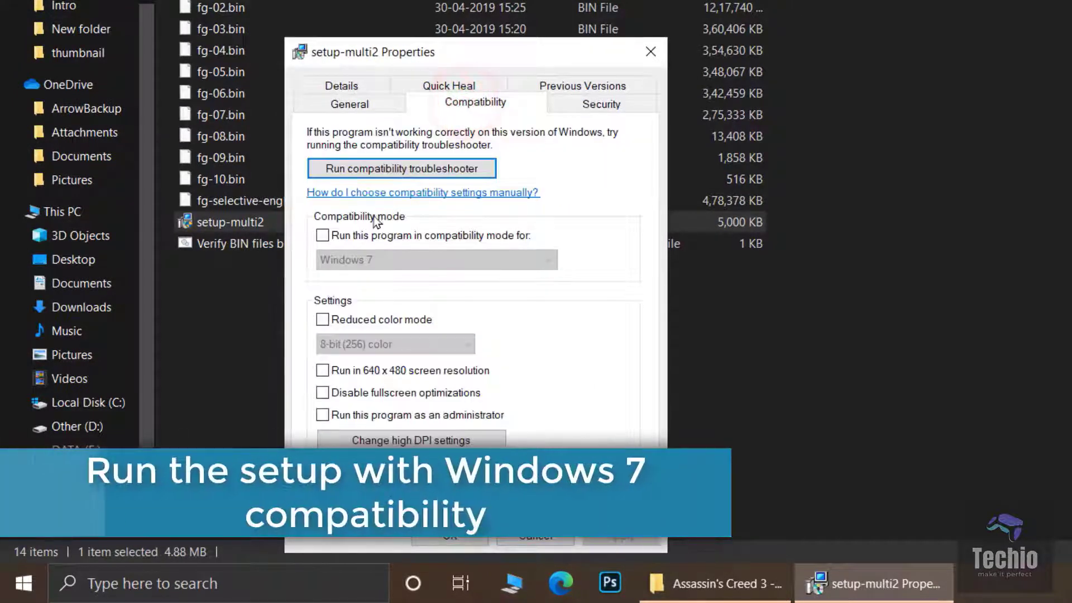
{"action": "left_click", "coordinate": [342, 235]}
{"action": "left_click", "coordinate": [357, 259]}
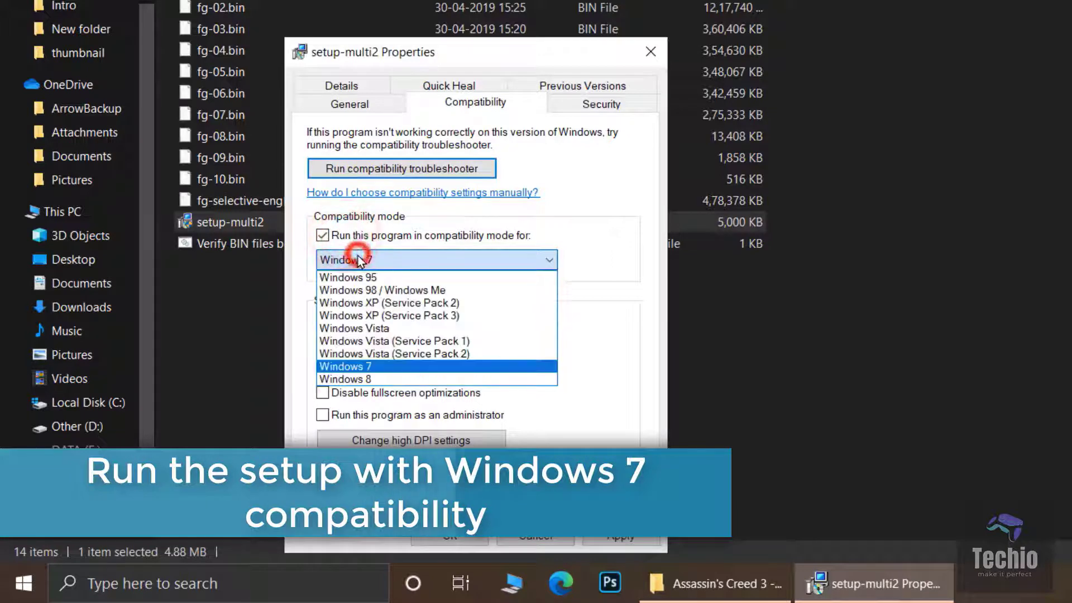
{"action": "left_click", "coordinate": [360, 367]}
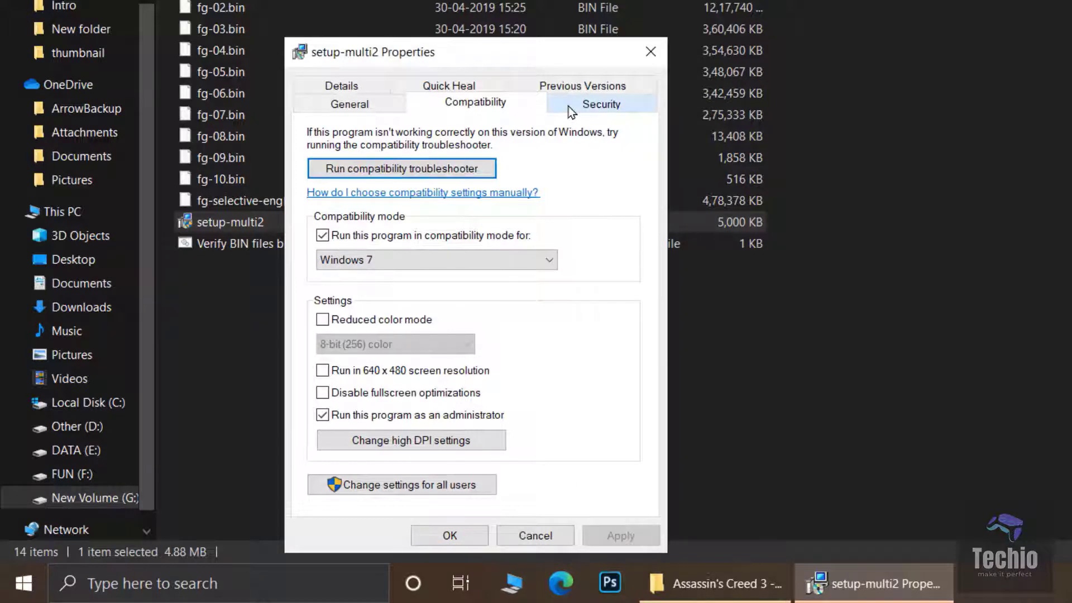
{"action": "left_click", "coordinate": [570, 107]}
{"action": "left_click", "coordinate": [494, 105]}
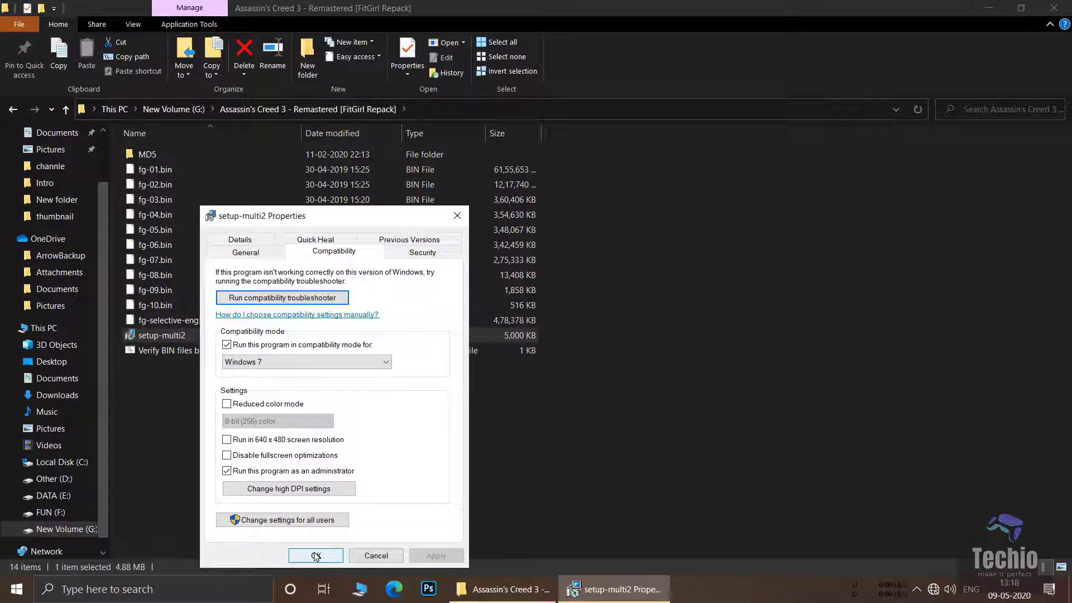
{"action": "left_click", "coordinate": [316, 555]}
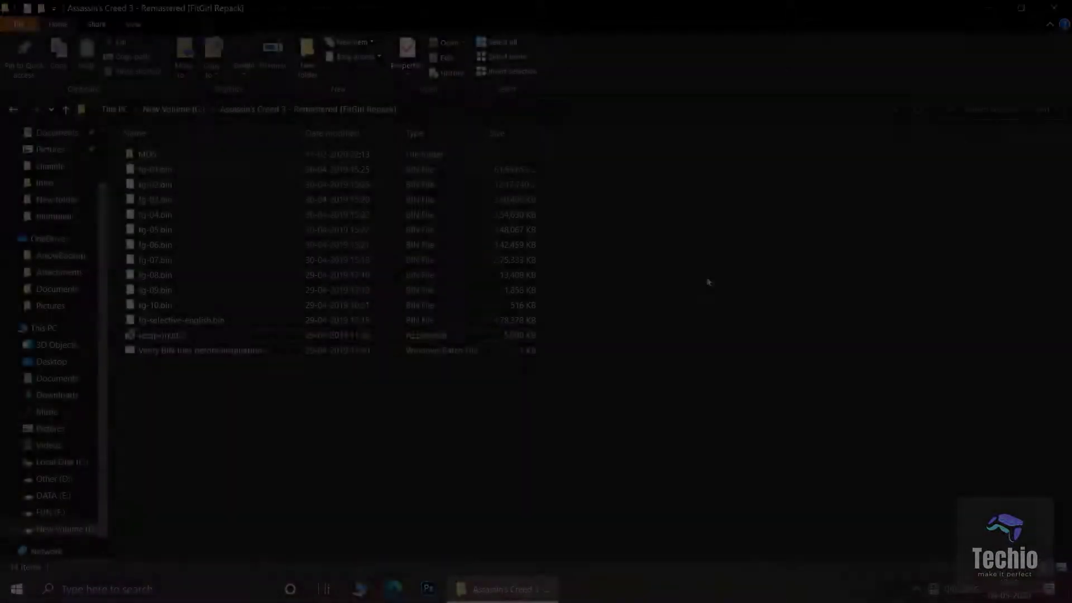
{"action": "right_click", "coordinate": [707, 277]}
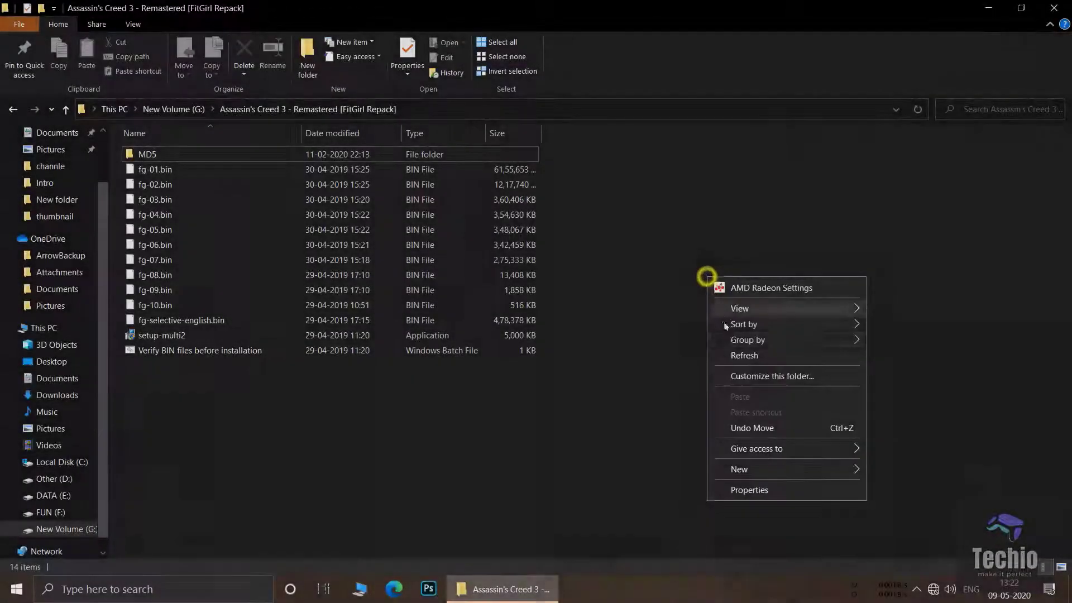
{"action": "left_click", "coordinate": [735, 352]}
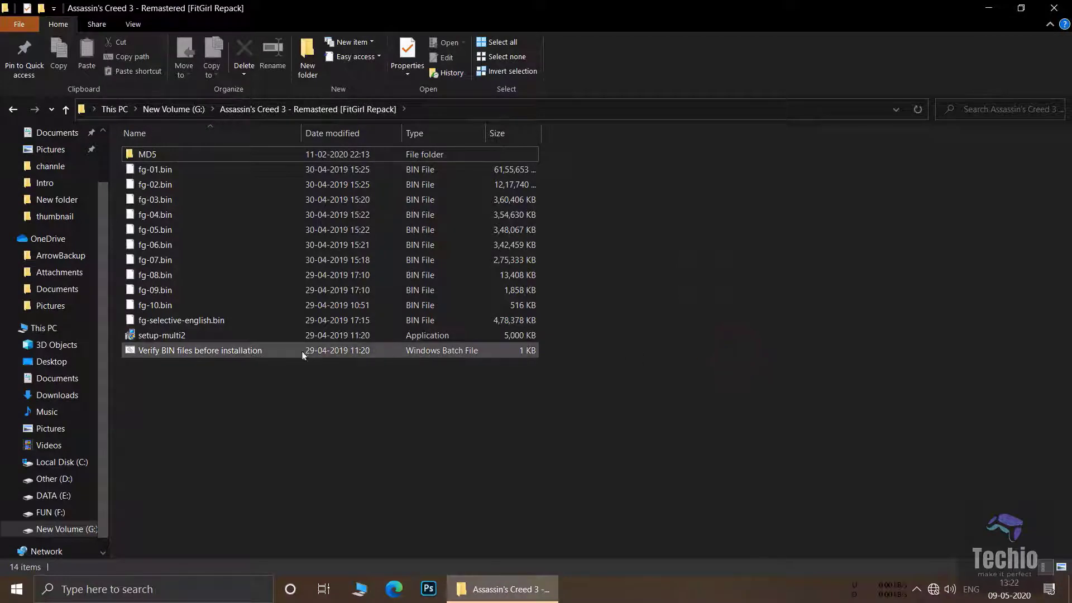
Run setup-multi2 in English, limit the installer to 2 GB of RAM usage and proceed to the destination location page.
{"action": "double_click", "coordinate": [221, 337]}
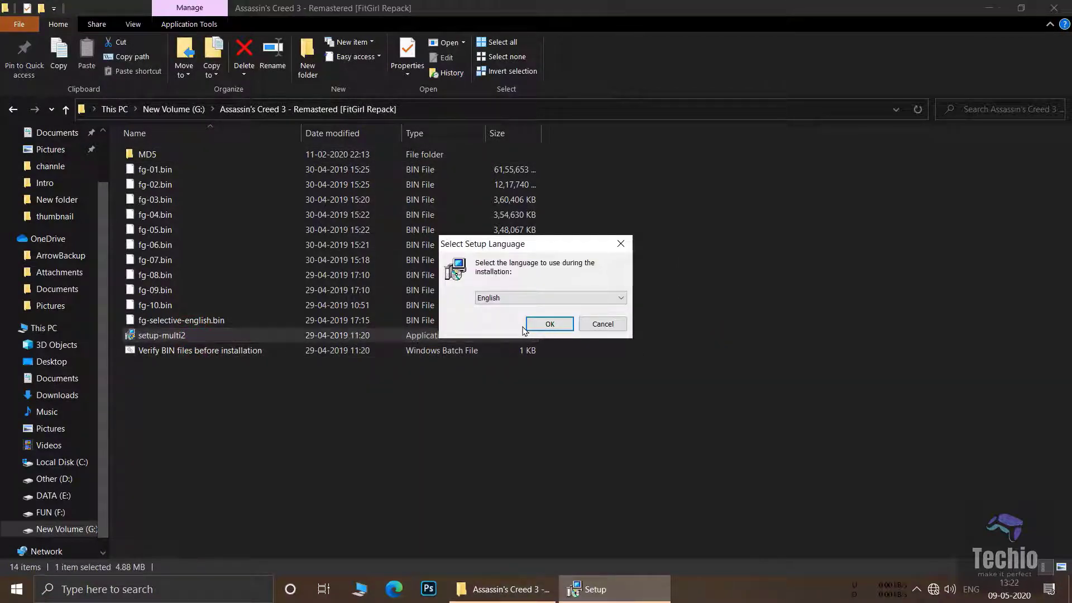
{"action": "left_click", "coordinate": [548, 328]}
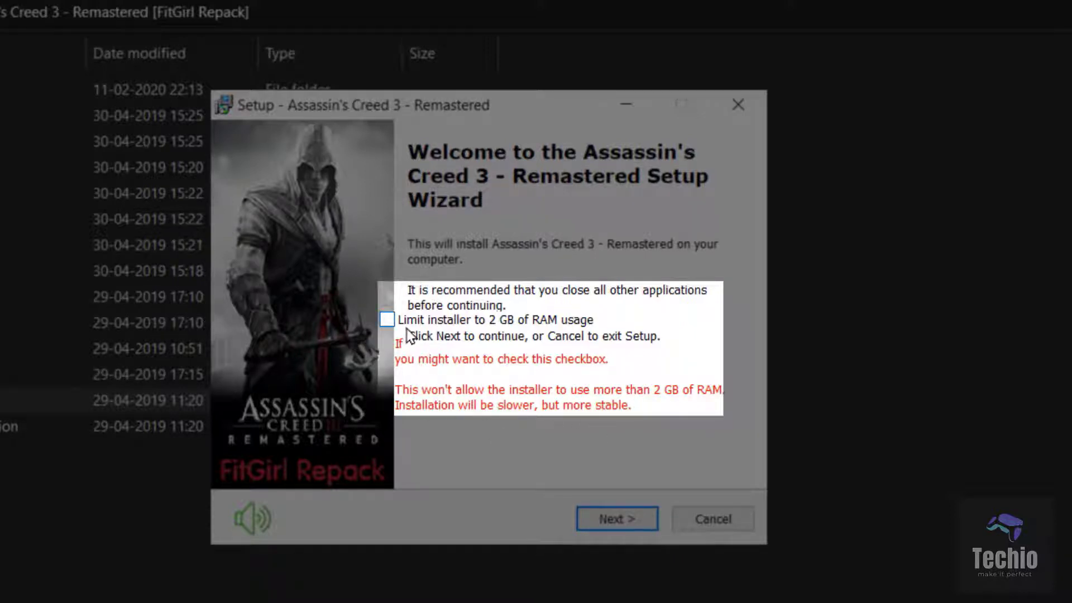
{"action": "left_click", "coordinate": [387, 319]}
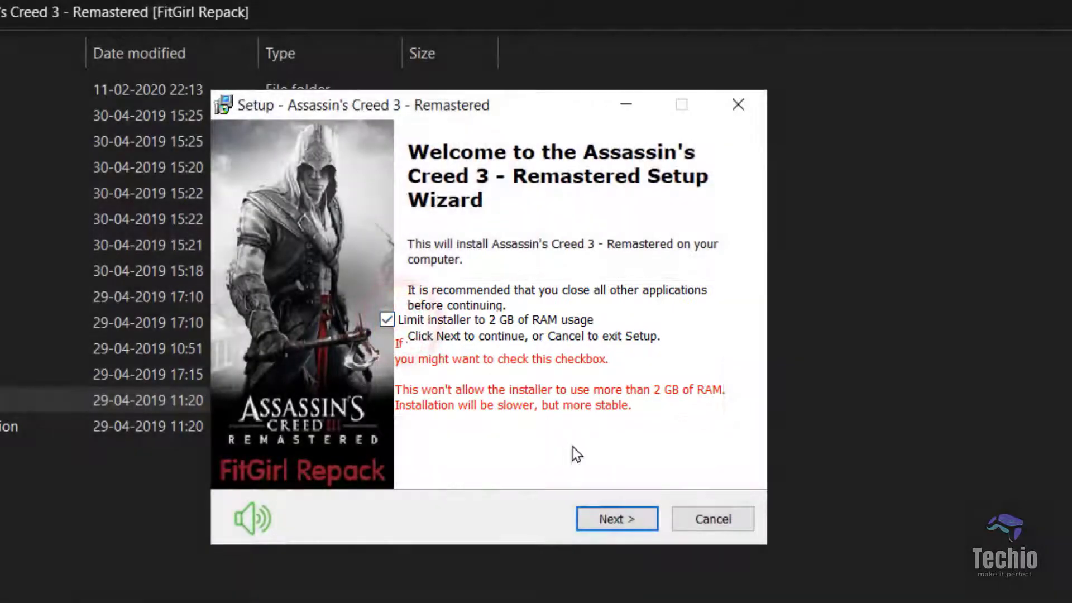
{"action": "left_click", "coordinate": [628, 520]}
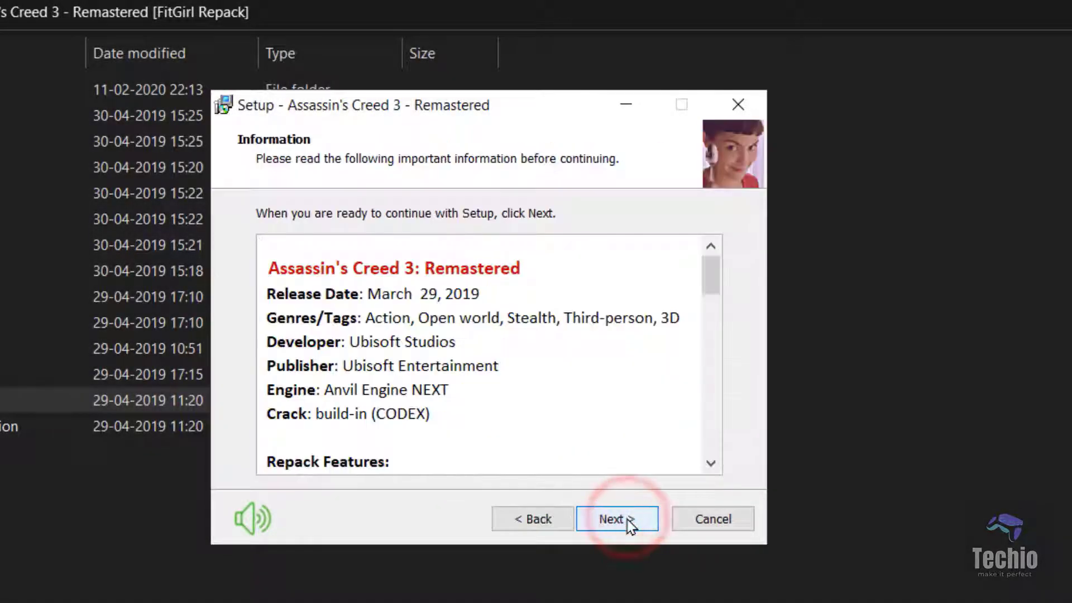
{"action": "left_click", "coordinate": [617, 519]}
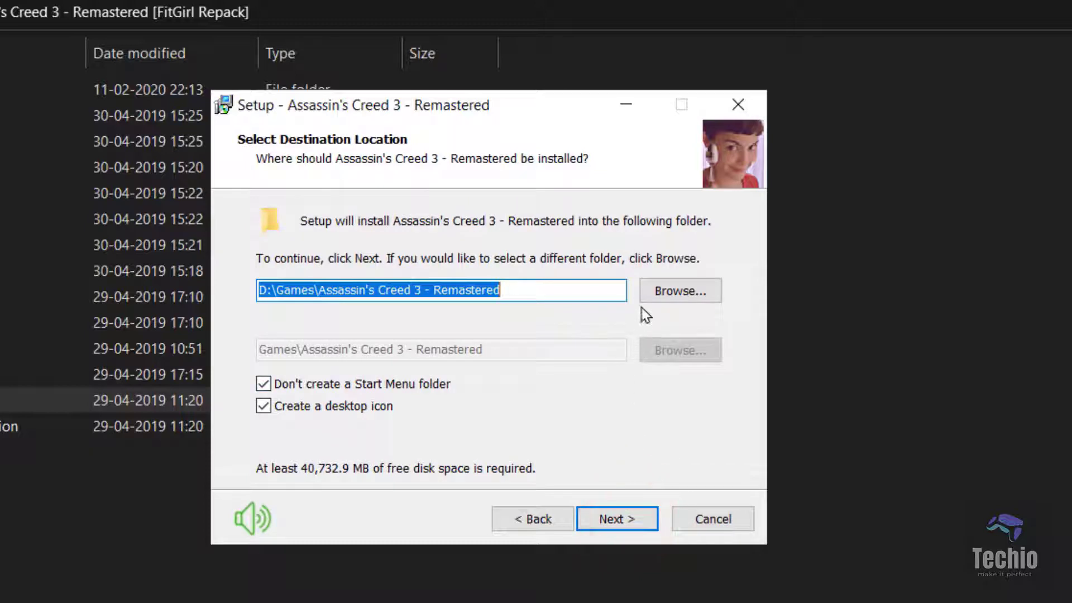
Choose New Volume (G:) as the installation drive, try to continue, and decline to proceed without enough disk space.
{"action": "left_click", "coordinate": [697, 295]}
{"action": "scroll", "coordinate": [550, 346], "scroll_direction": "down", "scroll_amount": 3}
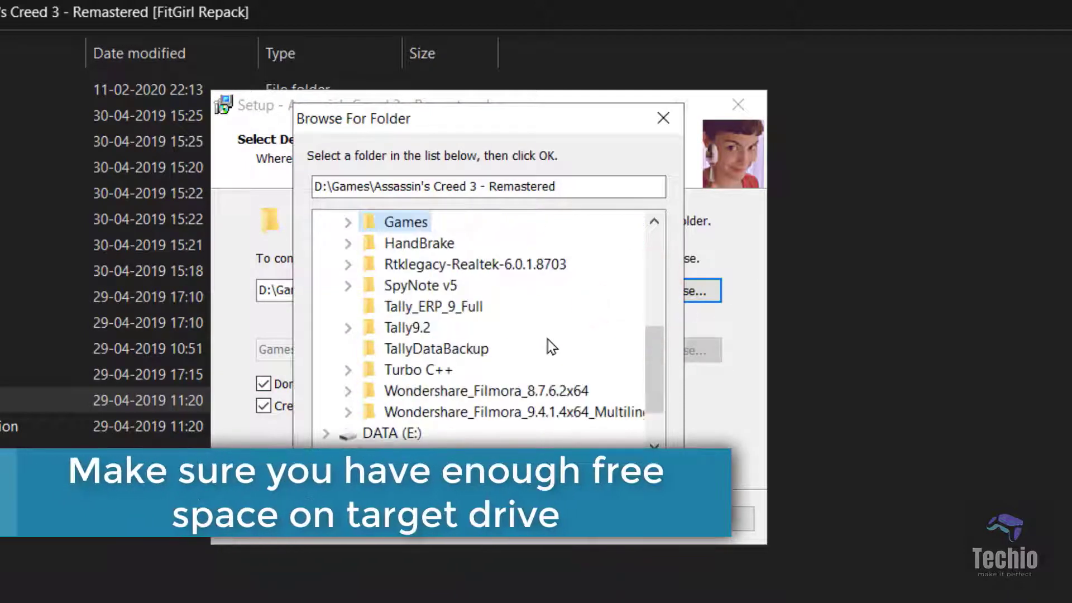
{"action": "scroll", "coordinate": [550, 346], "scroll_direction": "down", "scroll_amount": 1}
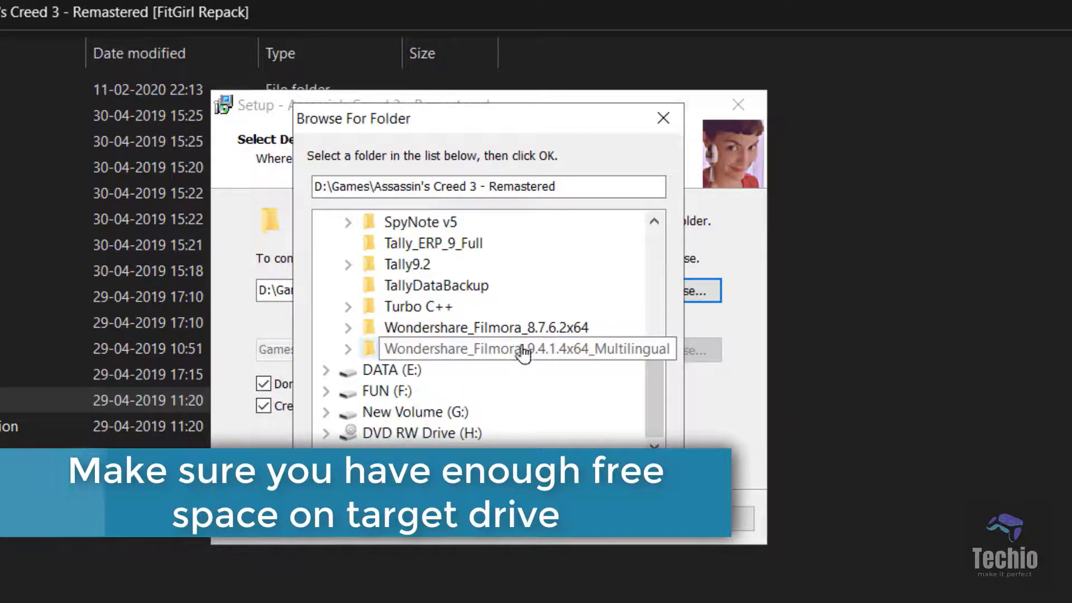
{"action": "left_click", "coordinate": [391, 412]}
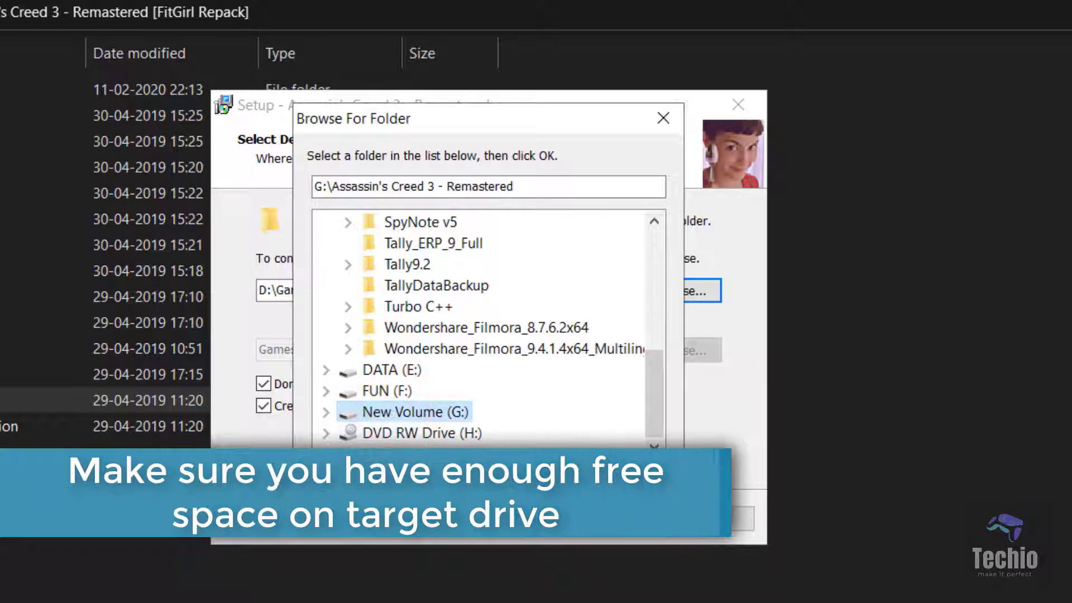
{"action": "left_click", "coordinate": [581, 469]}
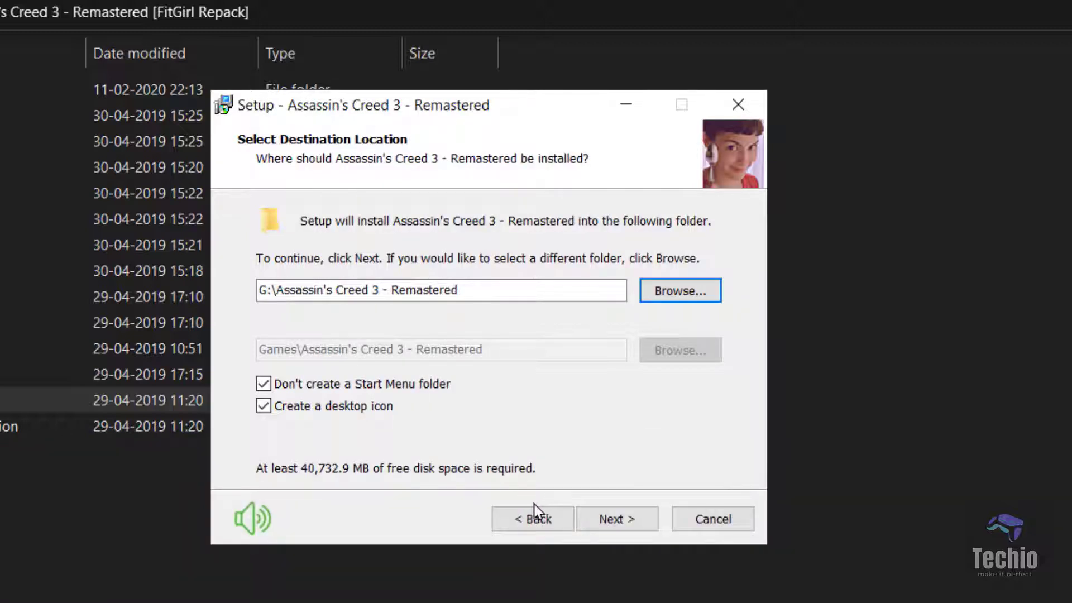
{"action": "left_click", "coordinate": [593, 521]}
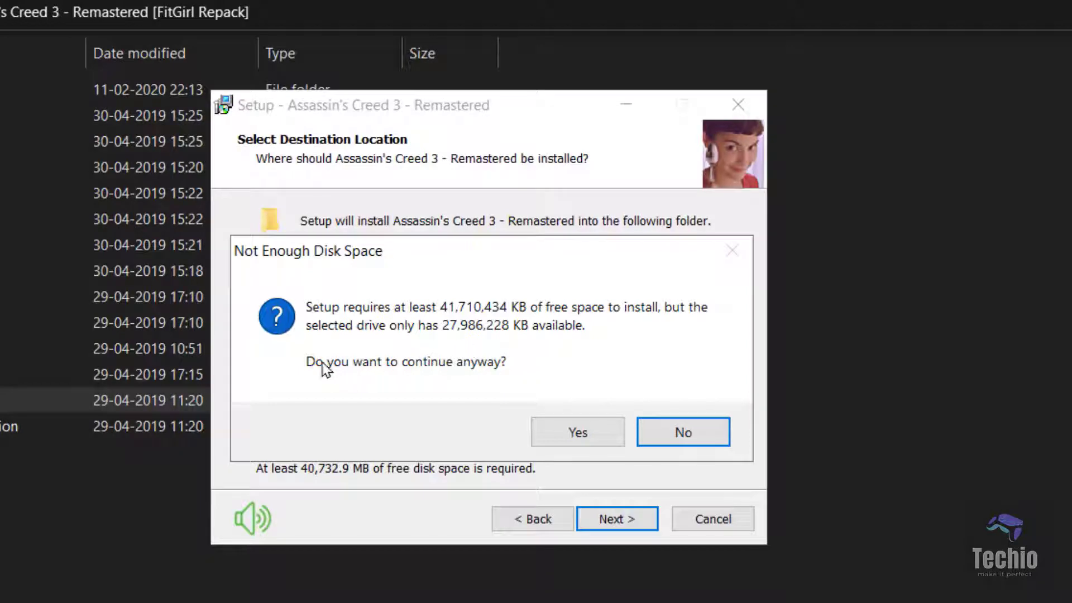
{"action": "left_click", "coordinate": [682, 435]}
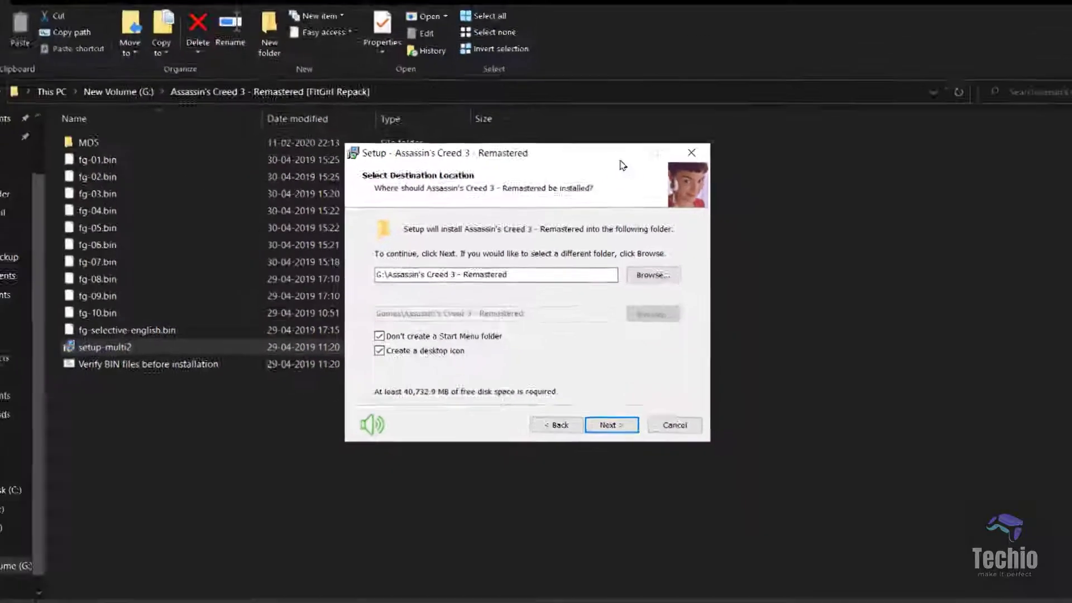
Minimize the setup wizard, check the free space of the drives in This PC and return to the wizard.
{"action": "left_click", "coordinate": [626, 104]}
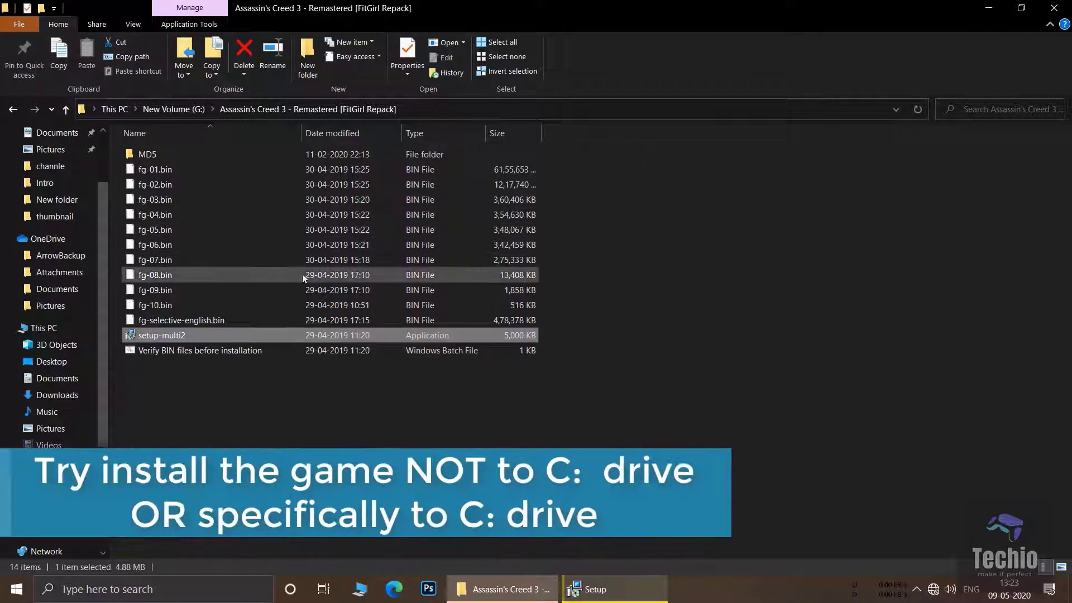
{"action": "left_click", "coordinate": [49, 331]}
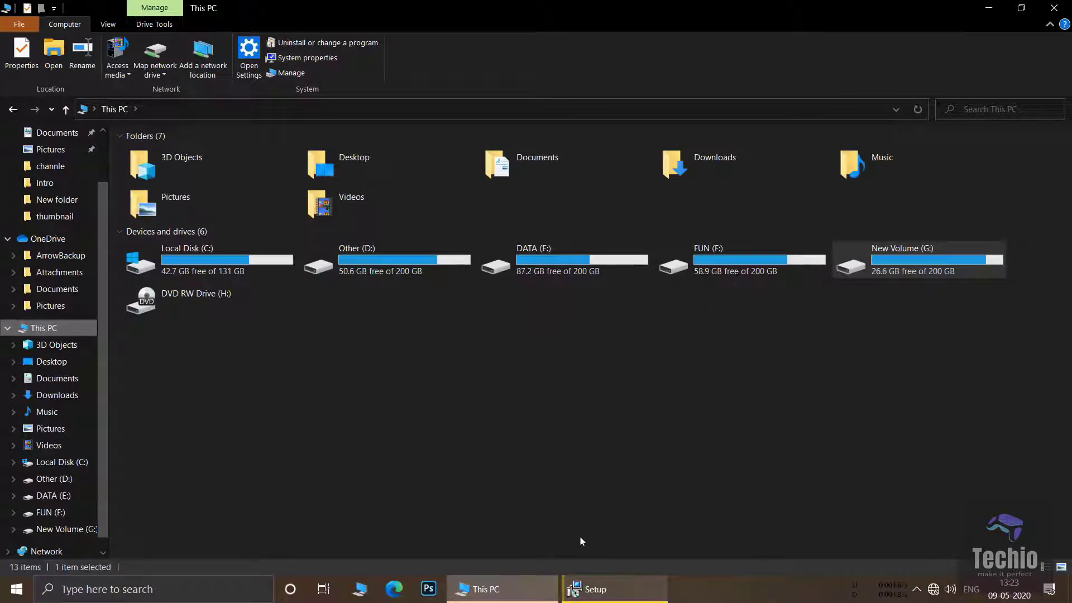
{"action": "left_click", "coordinate": [614, 589]}
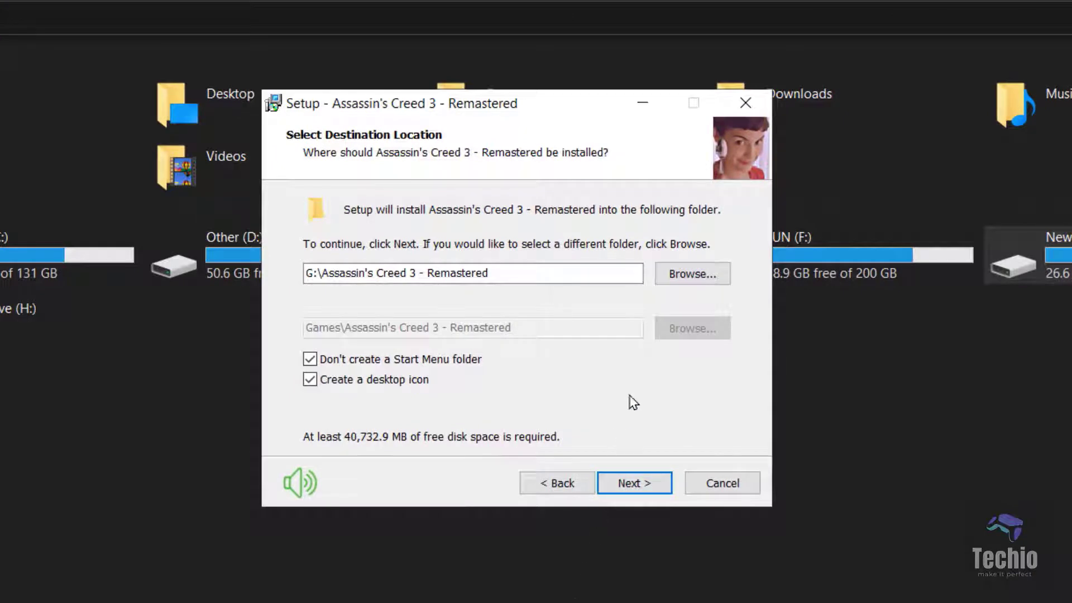
Change the installation folder to E:\Assassin's Creed 3 - Remastered on the DATA (E:) drive and proceed to the component selection.
{"action": "left_click", "coordinate": [664, 273]}
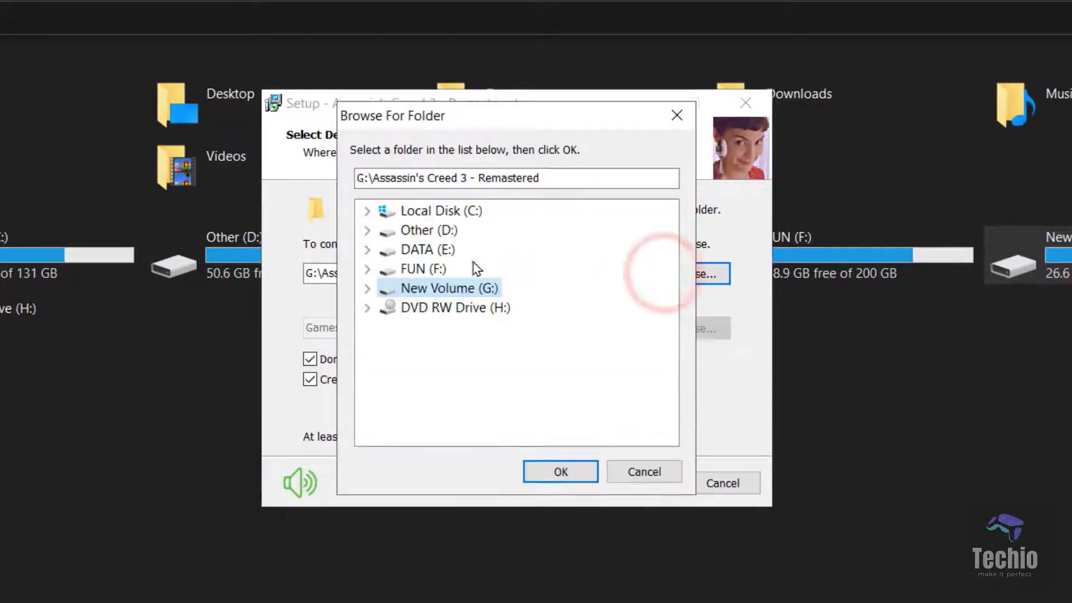
{"action": "left_click", "coordinate": [394, 249]}
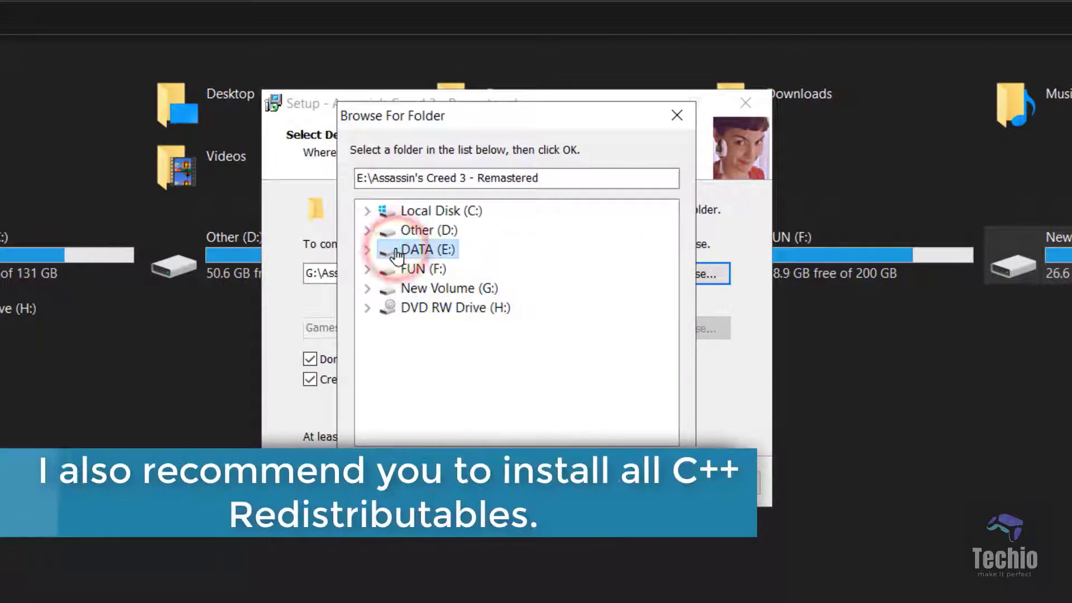
{"action": "double_click", "coordinate": [393, 249]}
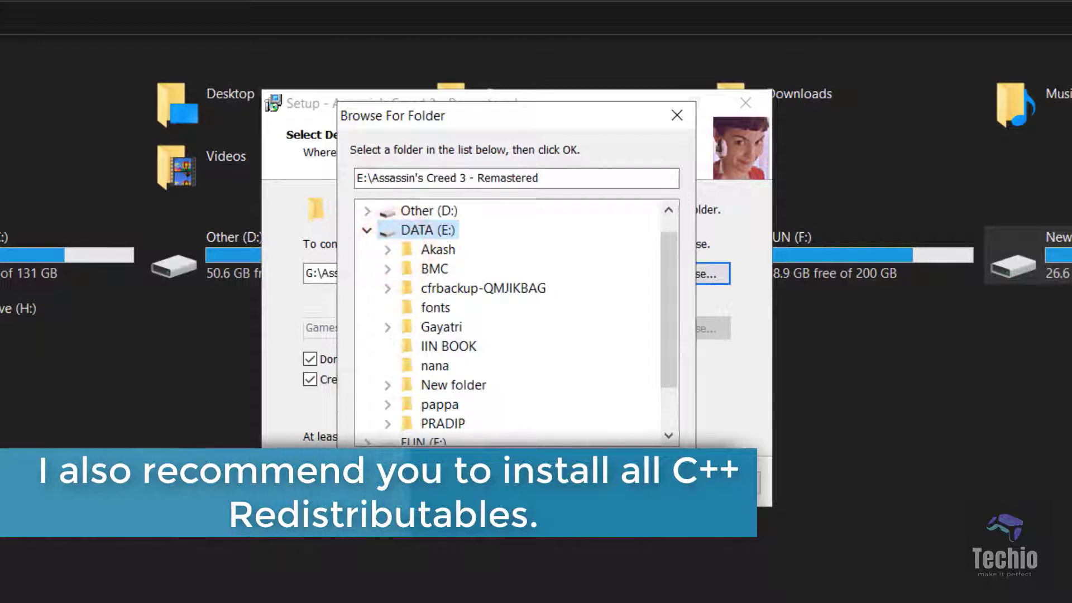
{"action": "key", "text": "Return"}
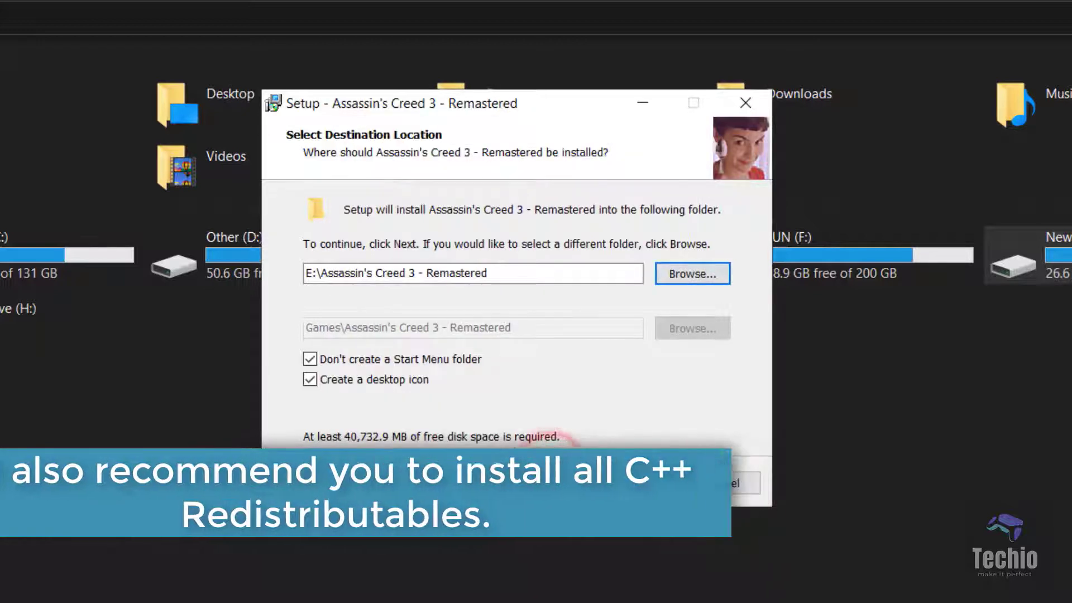
{"action": "left_click", "coordinate": [628, 483]}
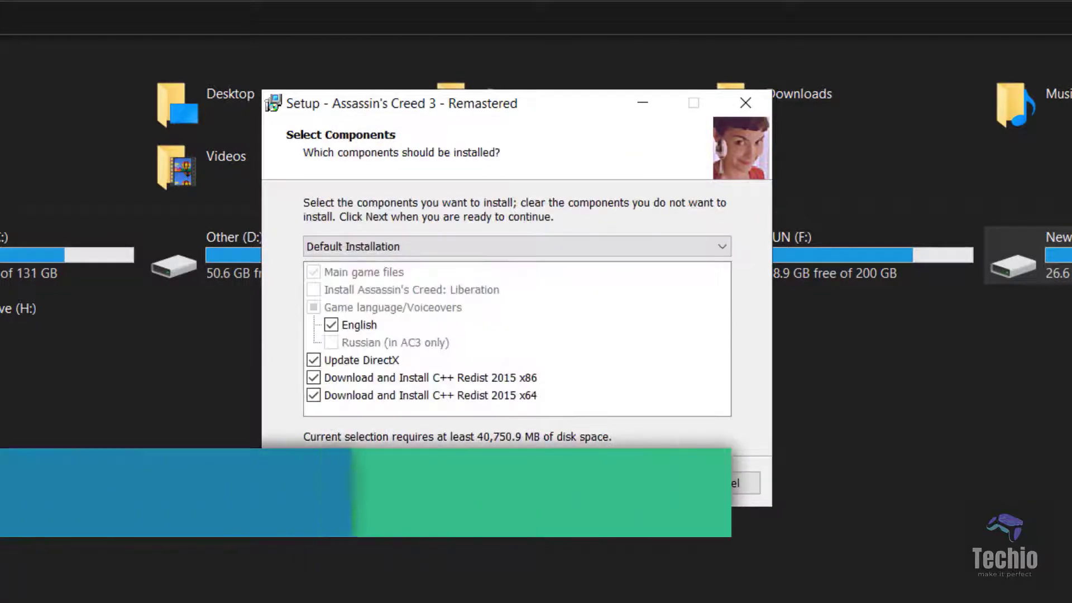
Exclude the C++ Redist 2015 x64, C++ Redist 2015 x86 and Update DirectX components from the installation.
{"action": "left_click", "coordinate": [375, 397]}
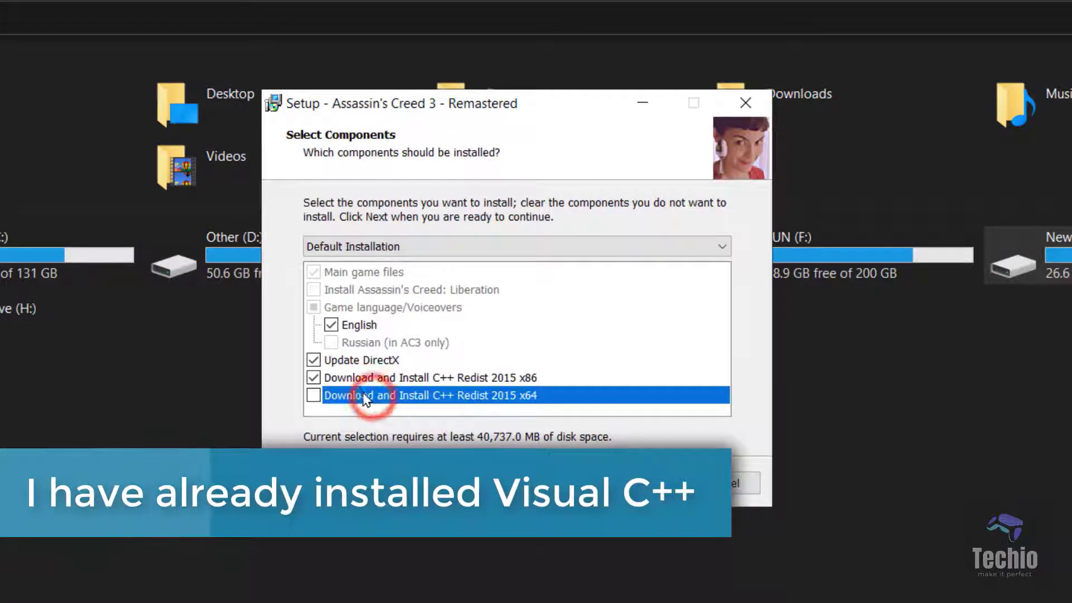
{"action": "left_click", "coordinate": [349, 378]}
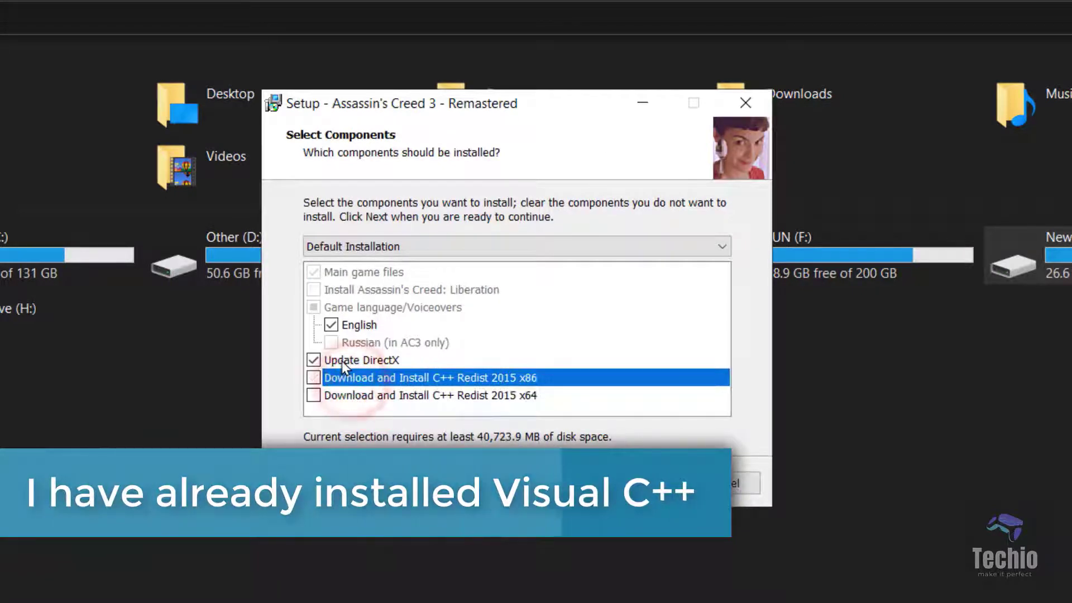
{"action": "left_click", "coordinate": [342, 360]}
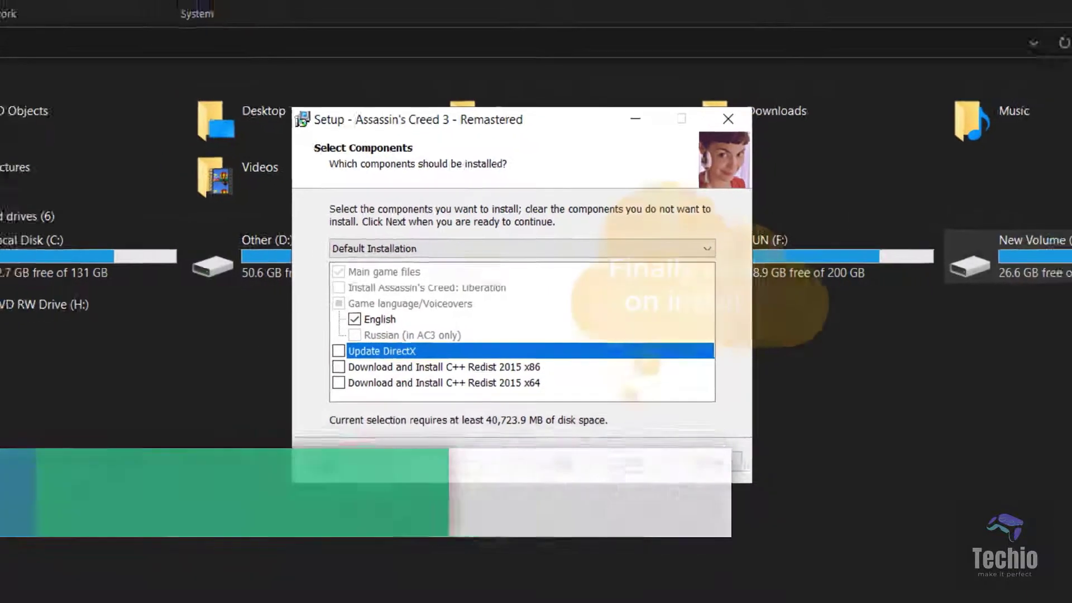